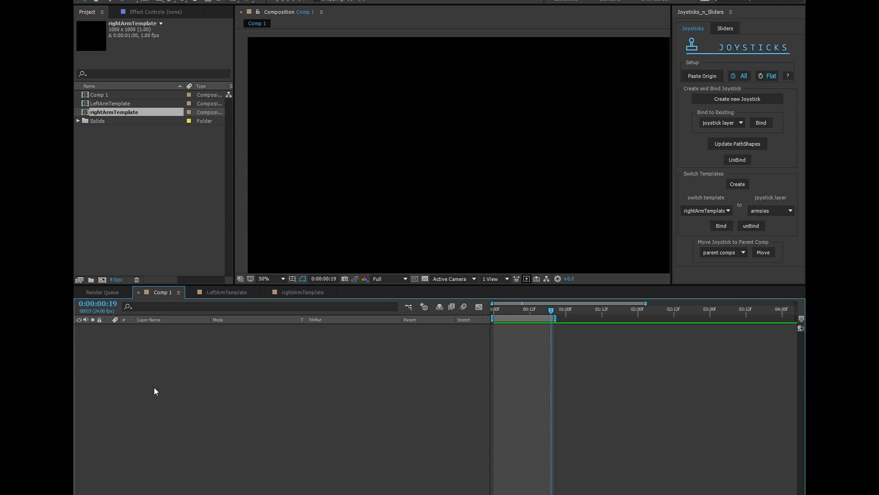
Delete the LeftArmTemplate and rightArmTemplate compositions, leaving Comp 1 selected.
{"action": "left_click", "coordinate": [104, 104]}
{"action": "left_click", "coordinate": [102, 111], "text": "shift"}
{"action": "key", "text": "Delete"}
{"action": "left_click", "coordinate": [494, 252]}
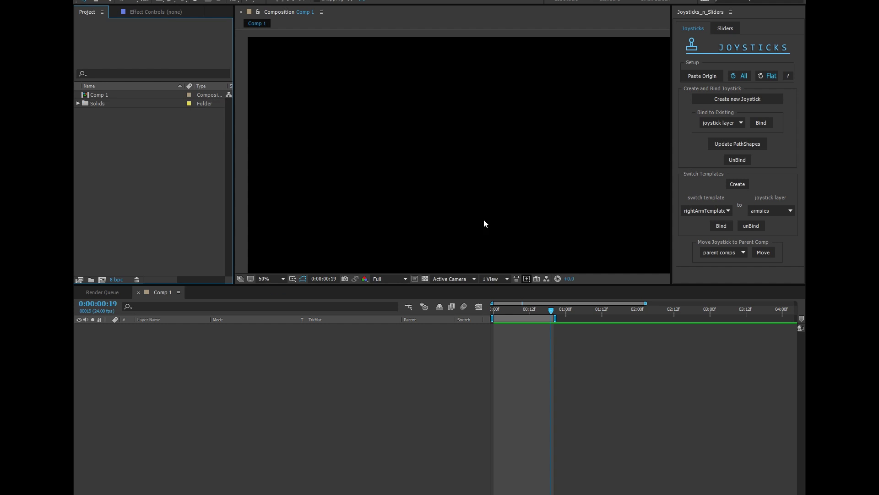
{"action": "left_click", "coordinate": [98, 95]}
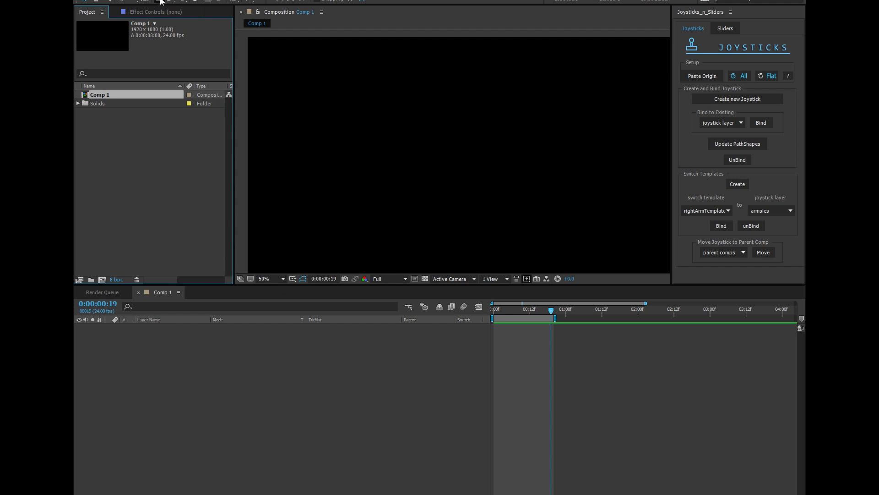
{"action": "left_click", "coordinate": [159, 2]}
Draw a rectangle in the centre of Comp 1 and set its Roundness to 57.0.
{"action": "left_click_drag", "start_coordinate": [412, 102], "coordinate": [516, 238]}
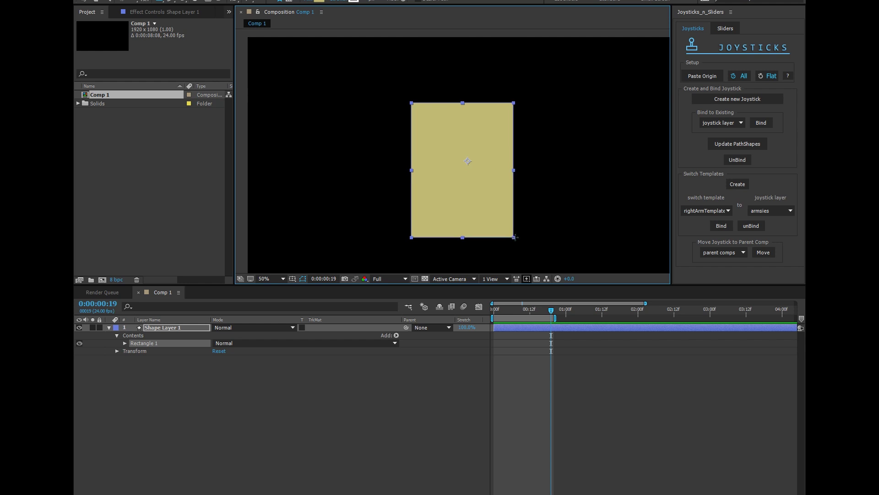
{"action": "left_click", "coordinate": [126, 343]}
{"action": "left_click", "coordinate": [132, 350]}
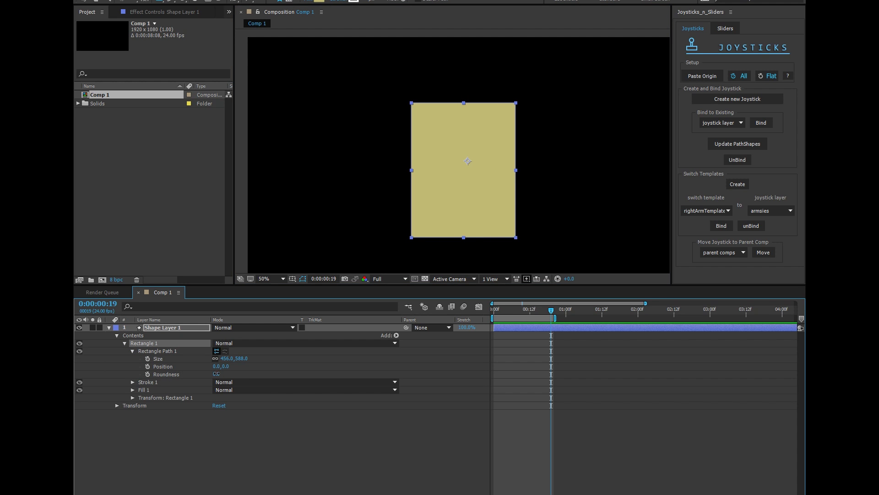
{"action": "left_click_drag", "start_coordinate": [216, 374], "coordinate": [253, 375]}
Change the rectangle's fill colour to green (269A23).
{"action": "left_click", "coordinate": [321, 1]}
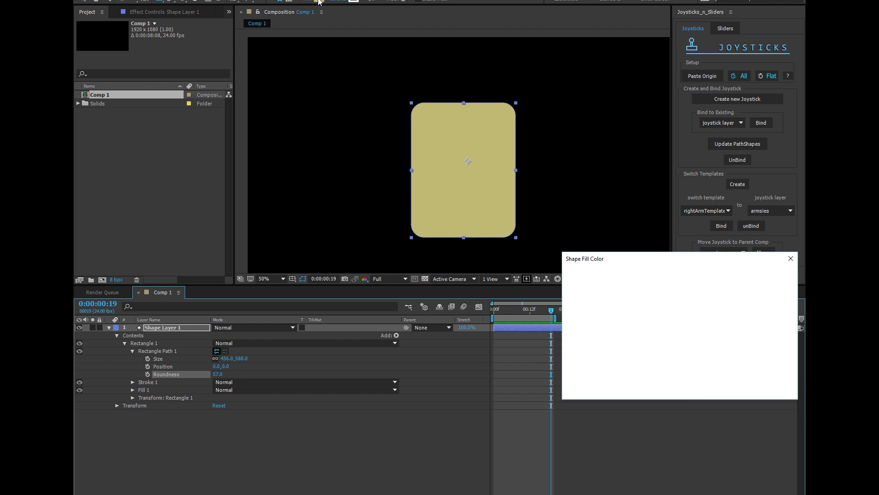
{"action": "left_click", "coordinate": [698, 338]}
{"action": "left_click_drag", "start_coordinate": [698, 341], "coordinate": [700, 352]}
{"action": "left_click", "coordinate": [660, 321]}
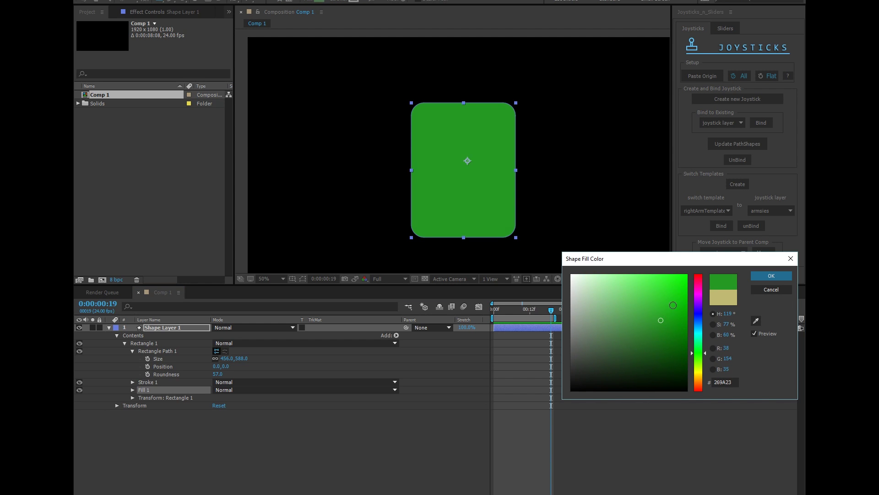
{"action": "left_click", "coordinate": [764, 275]}
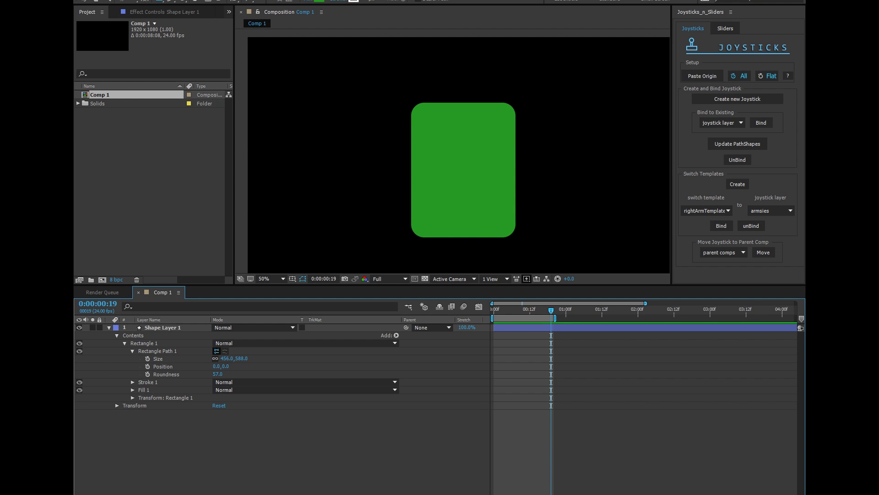
Draw a narrow rectangle left of the torso with a pale yellow EDD781 fill.
{"action": "left_click_drag", "start_coordinate": [408, 112], "coordinate": [383, 212]}
{"action": "left_click", "coordinate": [319, 2]}
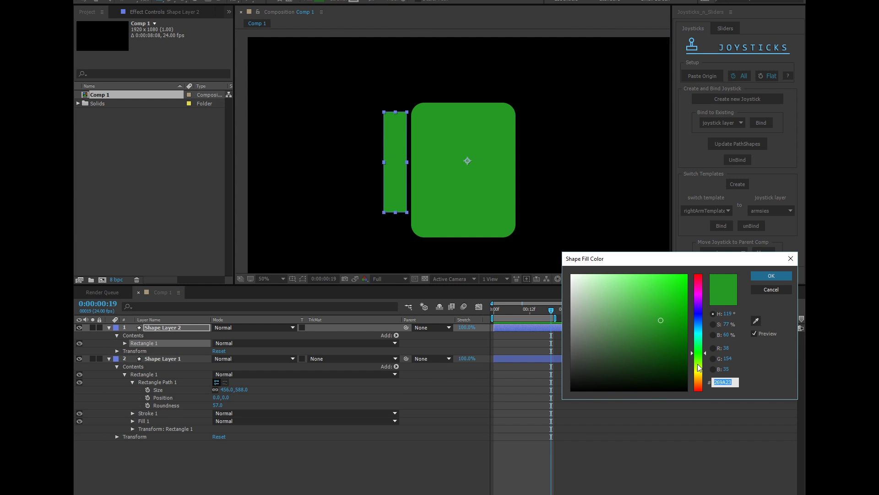
{"action": "left_click_drag", "start_coordinate": [697, 363], "coordinate": [697, 375]}
{"action": "left_click_drag", "start_coordinate": [669, 312], "coordinate": [624, 282]}
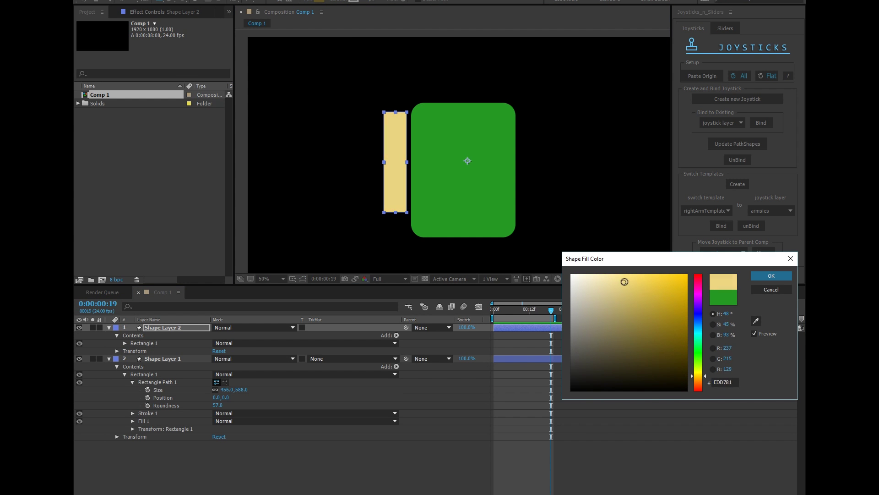
{"action": "left_click", "coordinate": [772, 275]}
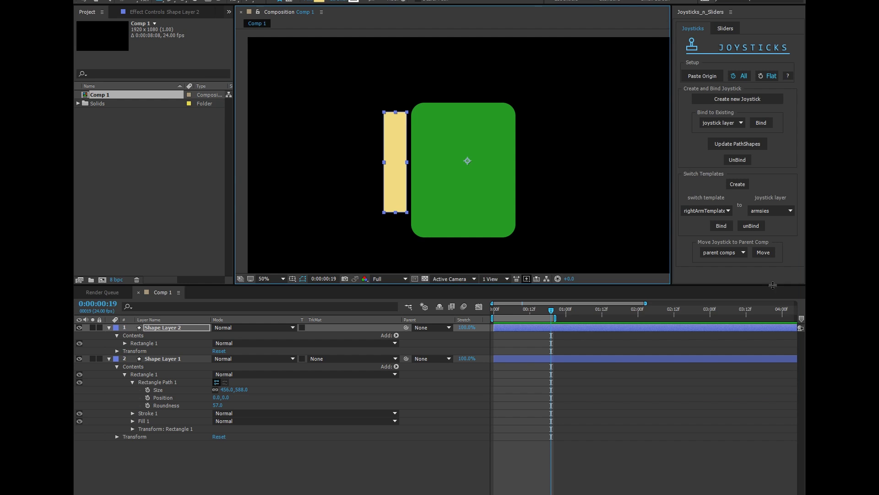
Round the narrow rectangle into a pill with Roundness 68.0.
{"action": "left_click", "coordinate": [125, 343]}
{"action": "left_click", "coordinate": [132, 351]}
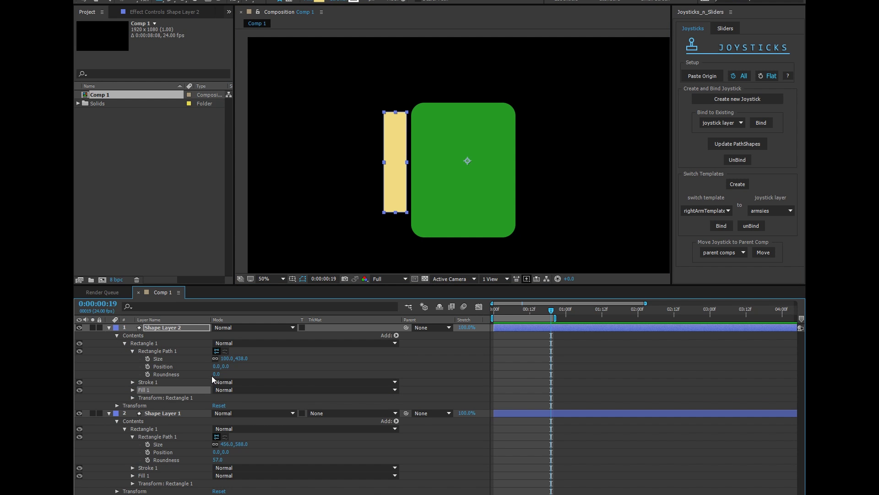
{"action": "left_click_drag", "start_coordinate": [215, 374], "coordinate": [251, 374]}
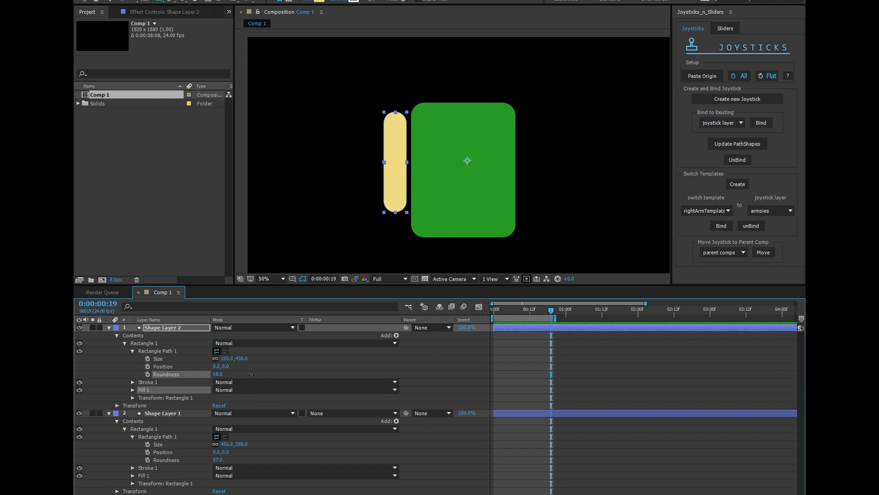
{"action": "left_click", "coordinate": [252, 374]}
{"action": "left_click", "coordinate": [159, 413]}
Rename the green layer 'torso' and the yellow layer 'arm.l'.
{"action": "key", "text": "Return"}
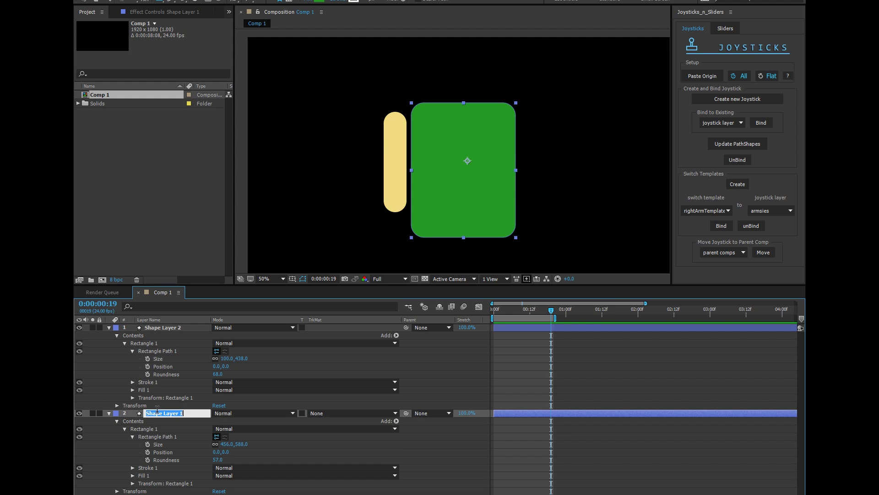
{"action": "type", "text": "torso"}
{"action": "key", "text": "Return"}
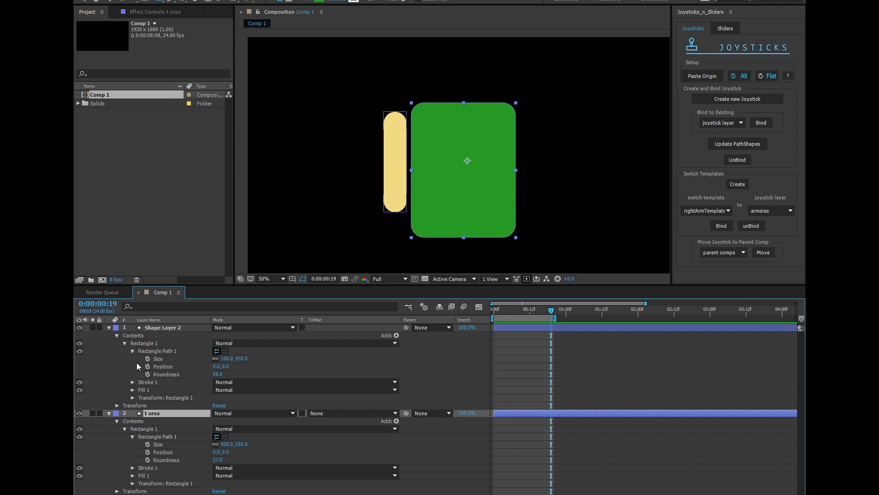
{"action": "left_click", "coordinate": [153, 329]}
{"action": "key", "text": "Return"}
{"action": "type", "text": "arm.l"}
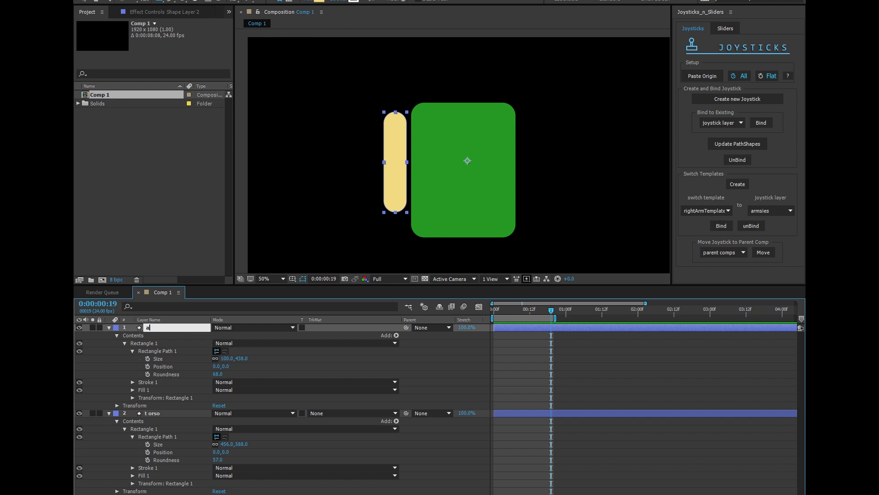
{"action": "key", "text": "Return"}
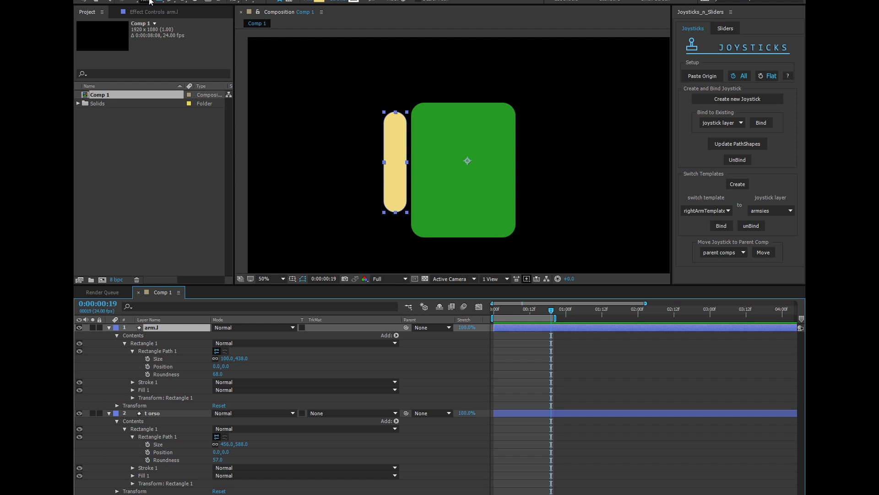
Move the arm's anchor to its top, duplicate it as 'arm.r' on the torso's right.
{"action": "key", "text": "y"}
{"action": "left_click_drag", "start_coordinate": [468, 161], "coordinate": [395, 122]}
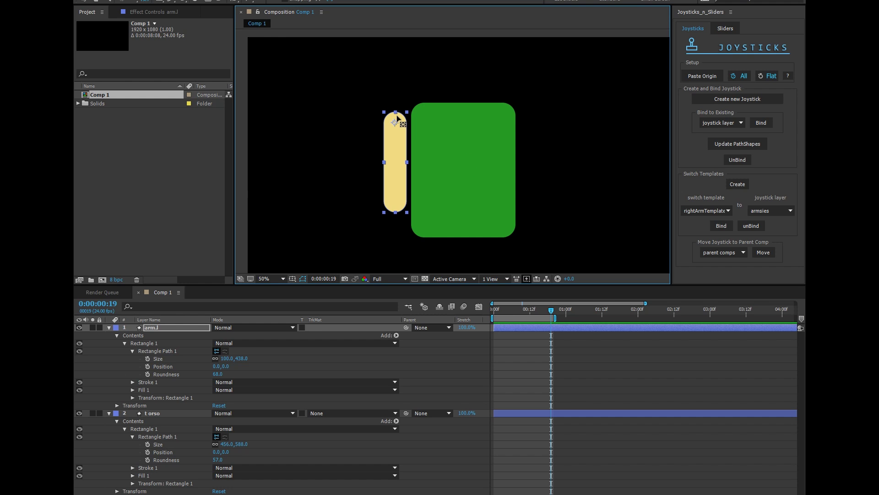
{"action": "key", "text": "ctrl+d"}
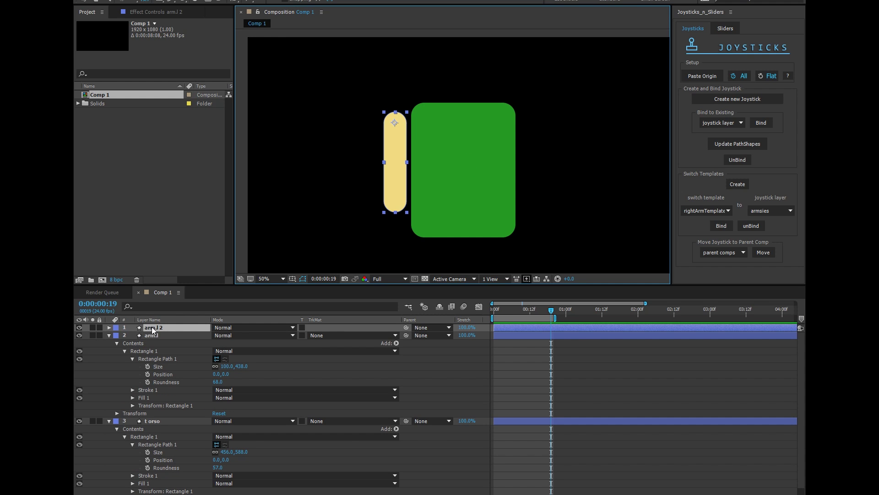
{"action": "left_click", "coordinate": [150, 326]}
{"action": "key", "text": "Return"}
{"action": "type", "text": "arm."}
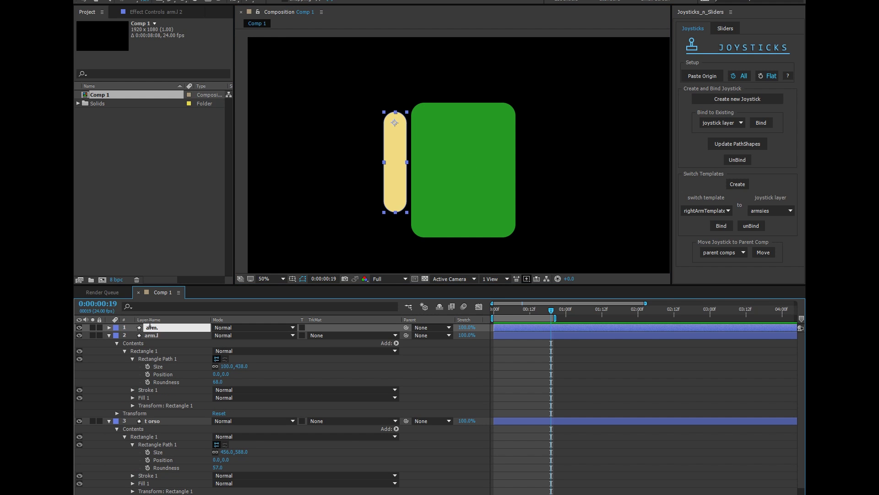
{"action": "type", "text": "r"}
{"action": "key", "text": "Return"}
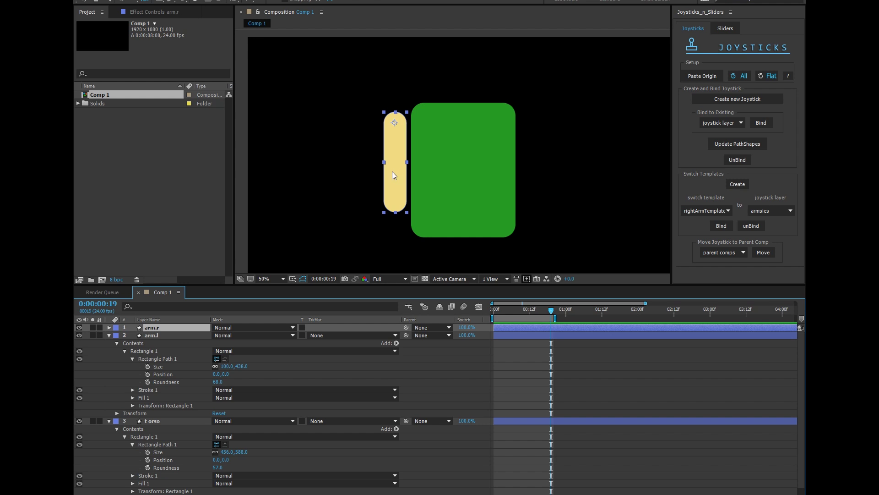
{"action": "left_click_drag", "start_coordinate": [393, 175], "coordinate": [533, 186]}
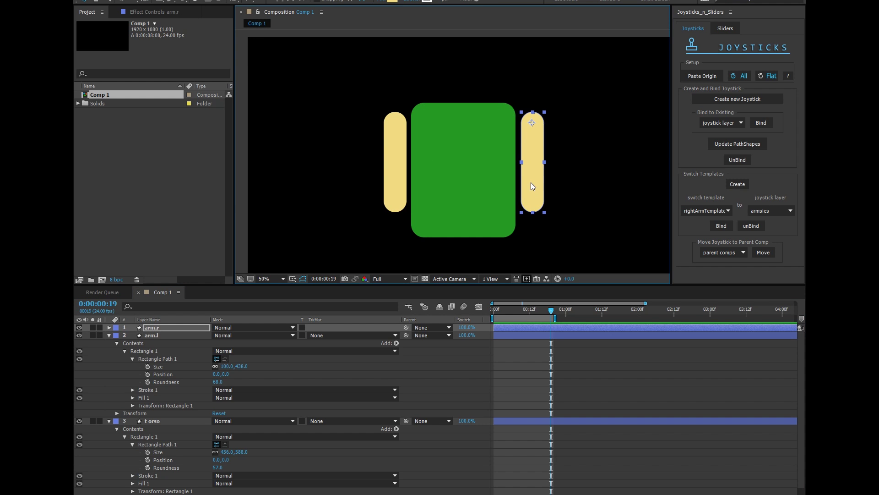
Rename the arms to 'arm.lFront' and 'arm.rFront'.
{"action": "left_click", "coordinate": [155, 335]}
{"action": "key", "text": "Return"}
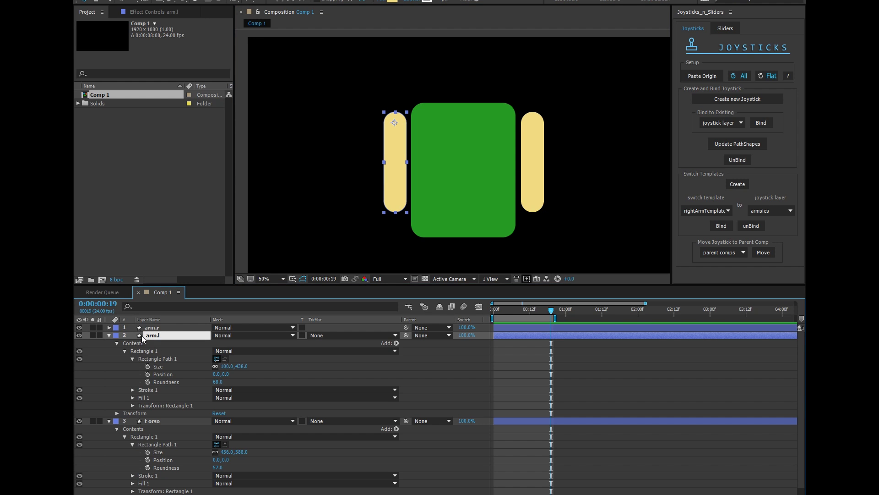
{"action": "type", "text": "Front"}
{"action": "key", "text": "Return"}
{"action": "left_click", "coordinate": [152, 328]}
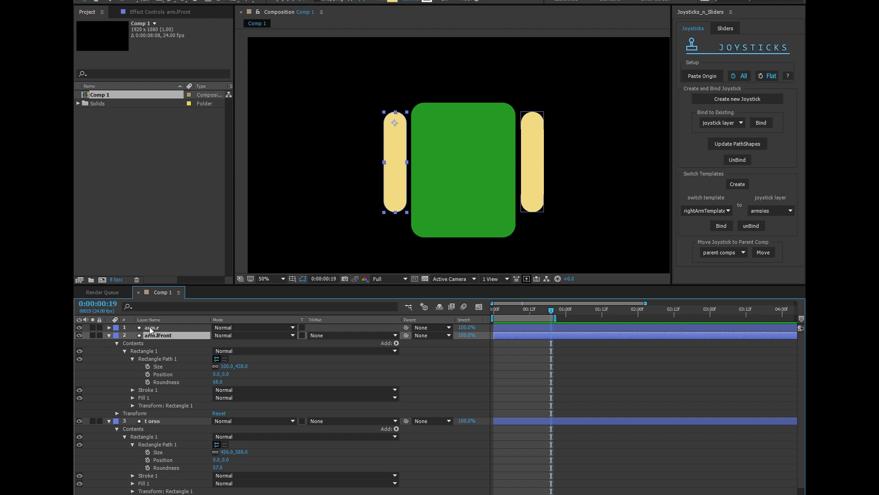
{"action": "key", "text": "Return"}
{"action": "type", "text": "Front"}
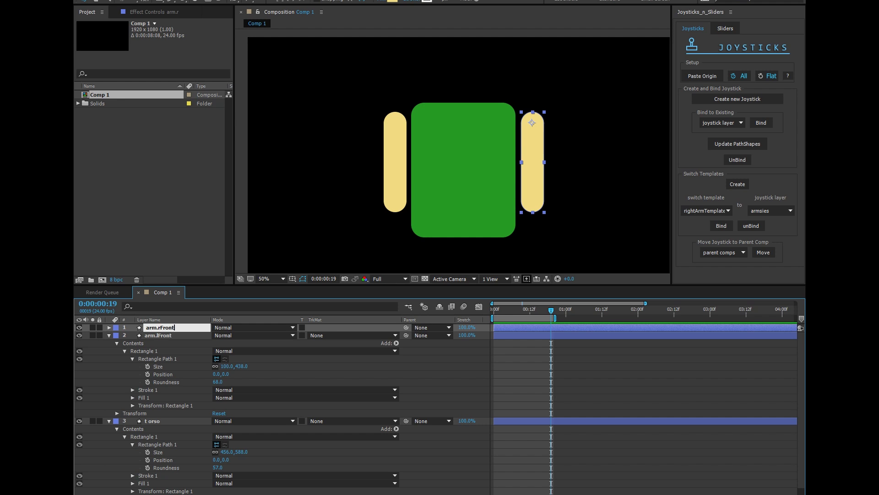
{"action": "key", "text": "Return"}
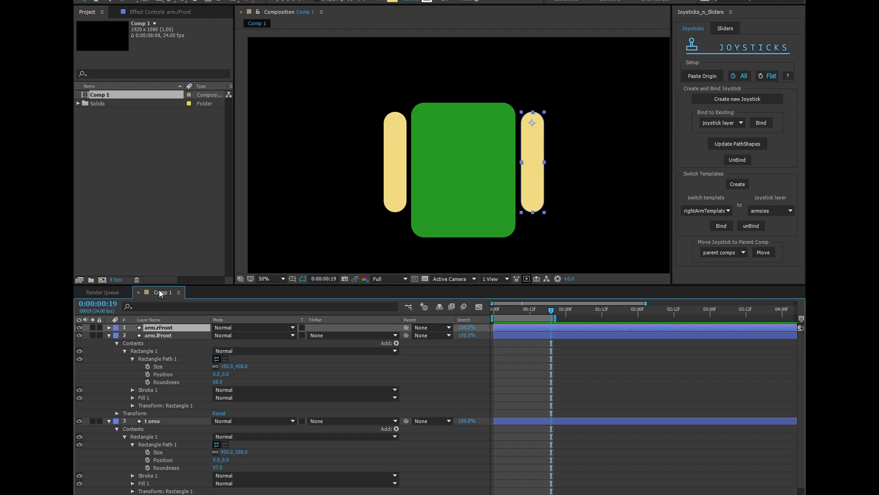
Duplicate both front arms and parent the copies to arm.rFront and arm.lFront.
{"action": "left_click", "coordinate": [152, 335], "text": "ctrl"}
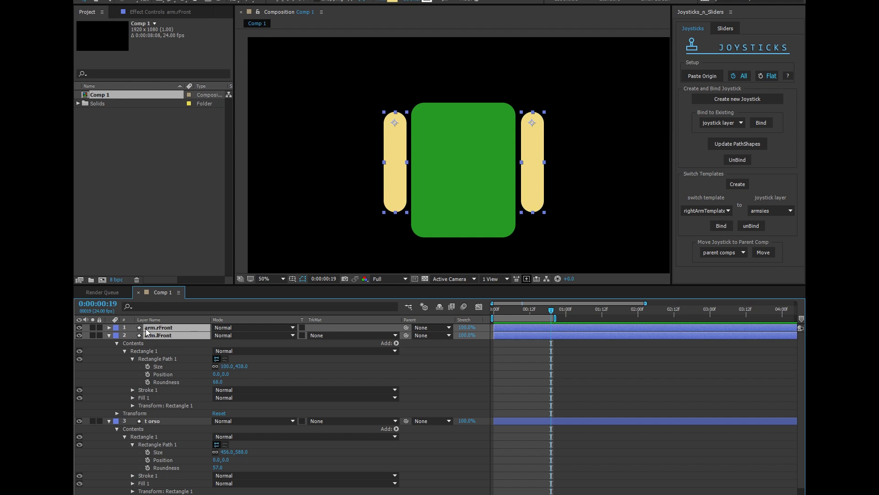
{"action": "key", "text": "ctrl+d"}
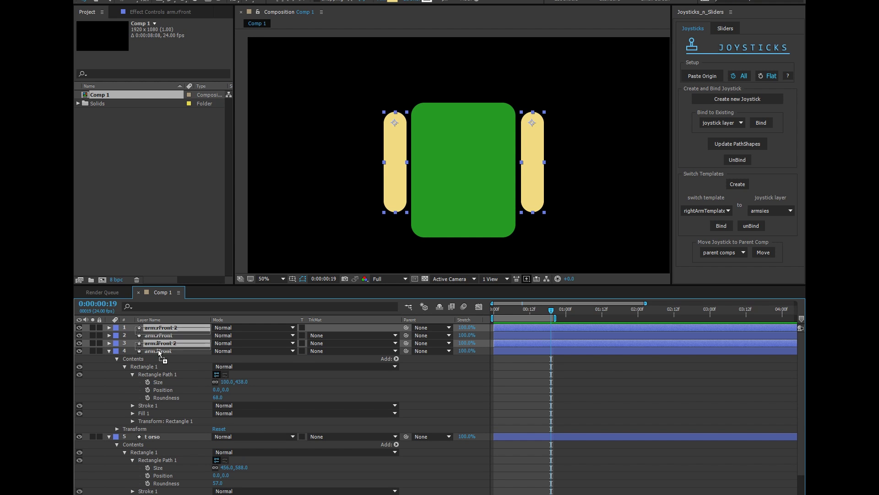
{"action": "key", "text": "Delete"}
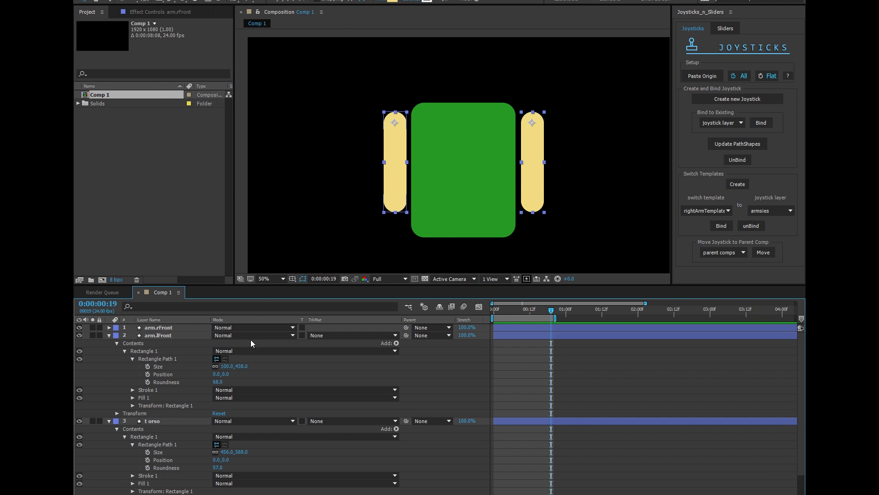
{"action": "left_click_drag", "start_coordinate": [247, 285], "coordinate": [247, 230]}
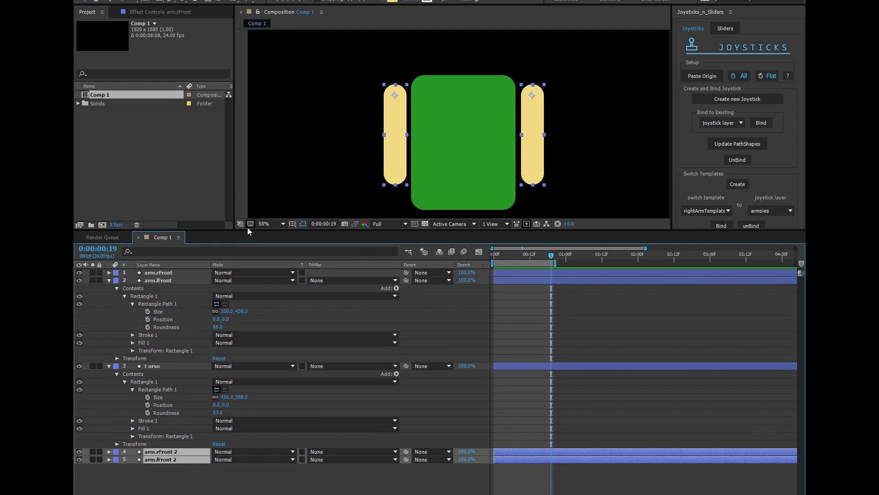
{"action": "left_click", "coordinate": [163, 452]}
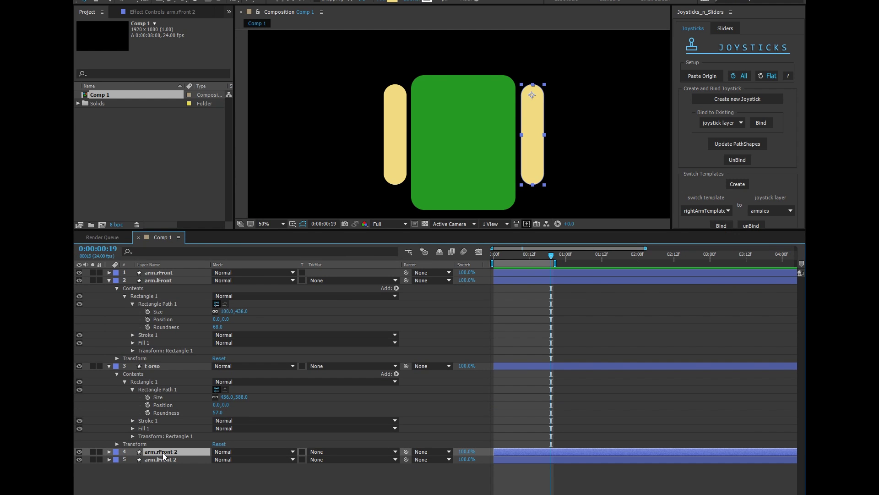
{"action": "left_click_drag", "start_coordinate": [406, 451], "coordinate": [158, 271]}
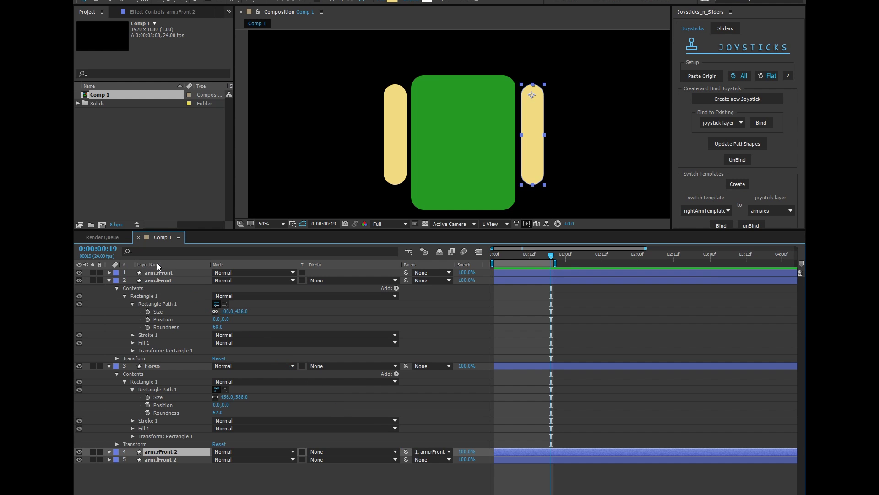
{"action": "left_click", "coordinate": [160, 460]}
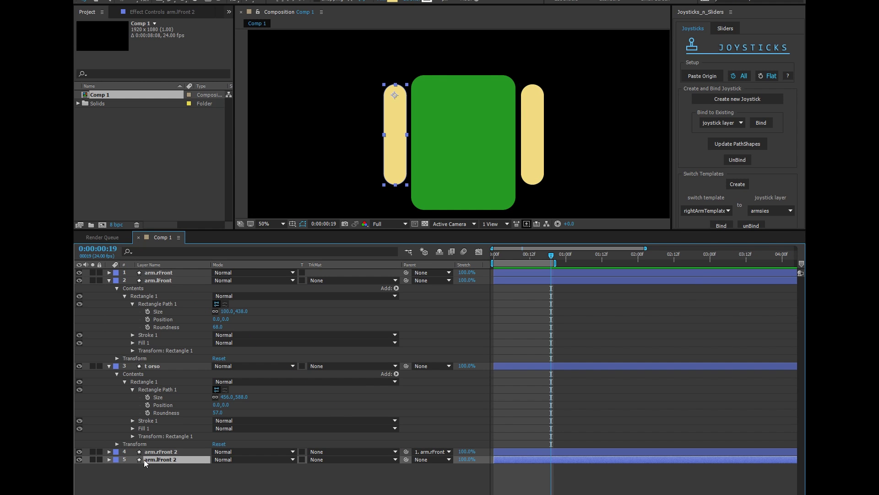
{"action": "left_click_drag", "start_coordinate": [407, 460], "coordinate": [158, 277]}
Rename the duplicated arms to 'arm.rrear' and 'arm.lrear'.
{"action": "left_click", "coordinate": [171, 453]}
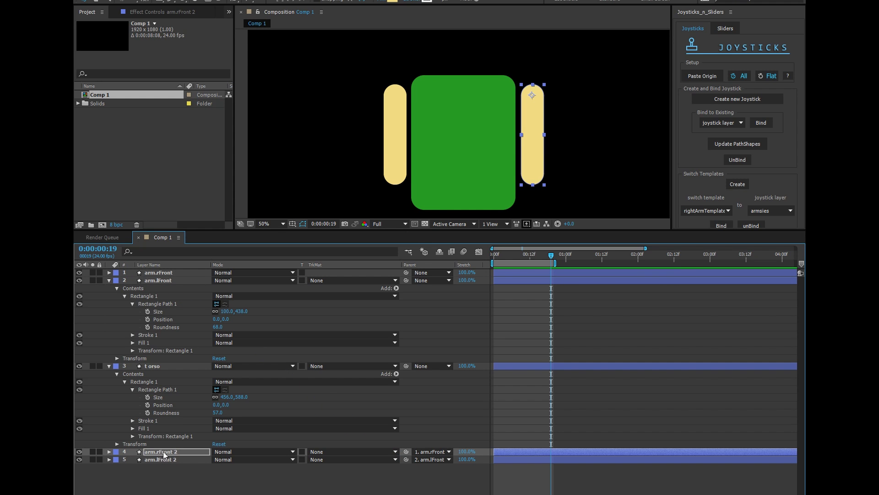
{"action": "key", "text": "Return"}
{"action": "key", "text": "BackSpace"}
{"action": "key", "text": "BackSpace"}
{"action": "key", "text": "BackSpace"}
{"action": "key", "text": "BackSpace"}
{"action": "key", "text": "BackSpace"}
{"action": "key", "text": "BackSpace"}
{"action": "key", "text": "BackSpace"}
{"action": "type", "text": "rear"}
{"action": "key", "text": "Return"}
{"action": "left_click", "coordinate": [165, 459]}
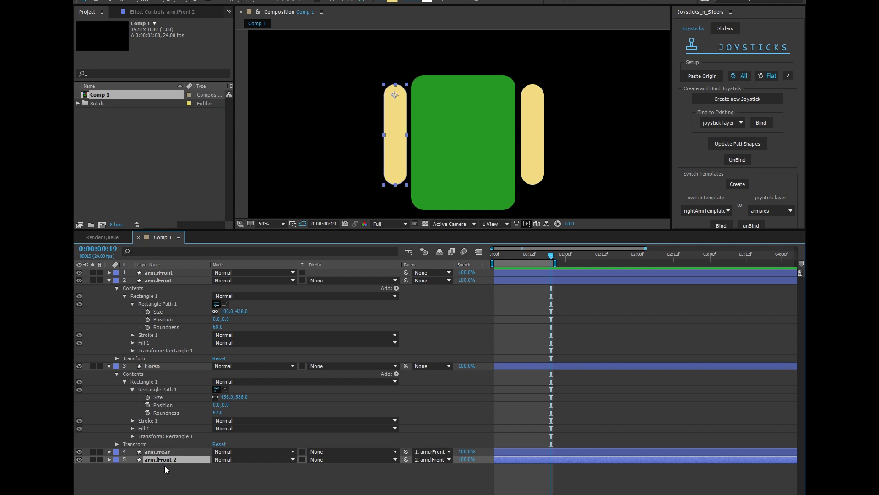
{"action": "key", "text": "Return"}
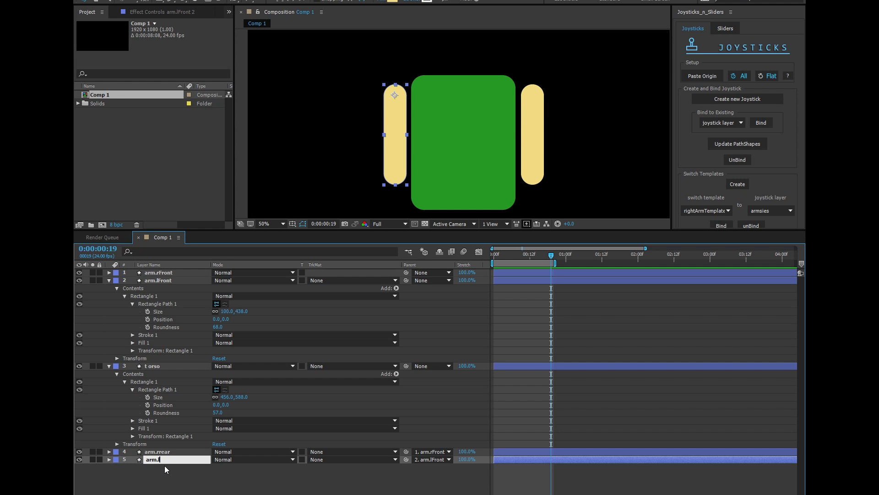
{"action": "type", "text": "rear"}
{"action": "key", "text": "Return"}
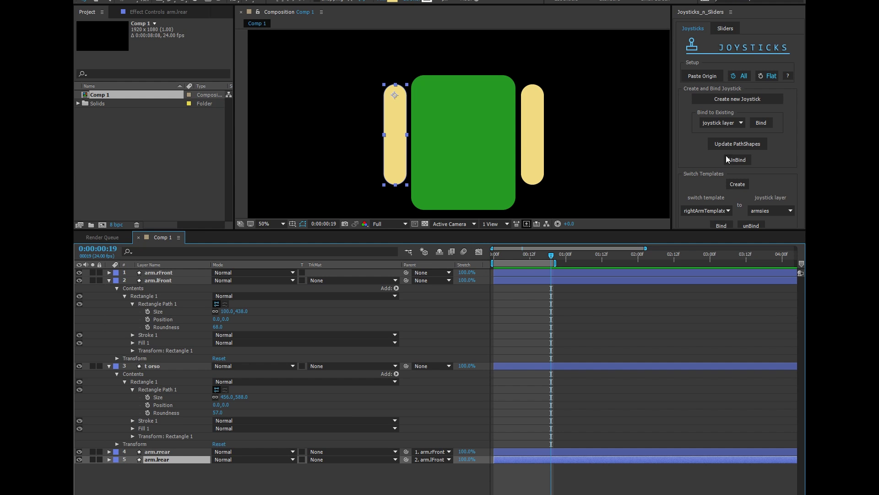
Create two switch templates named 'armL template' and 'armR template'.
{"action": "left_click", "coordinate": [735, 185]}
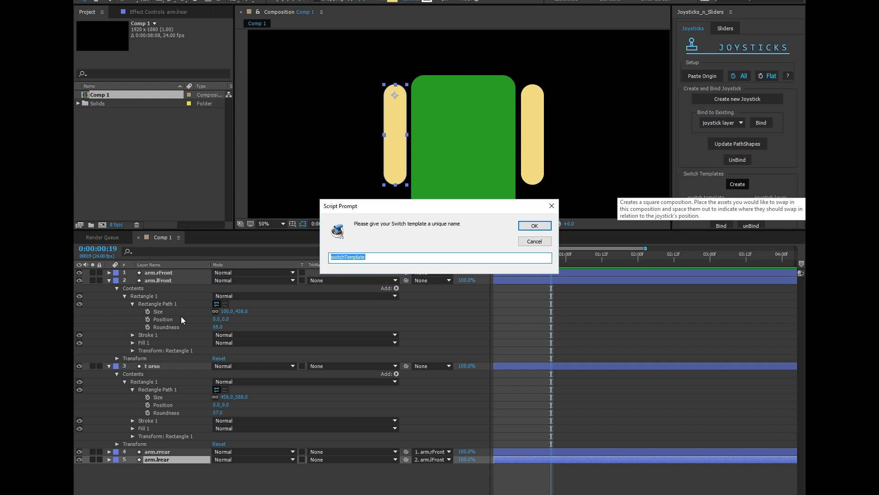
{"action": "type", "text": "armL template"}
{"action": "key", "text": "Return"}
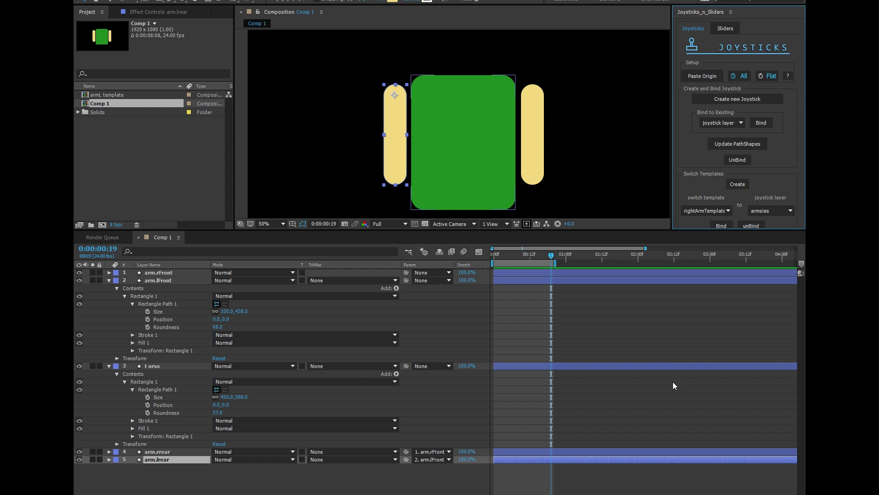
{"action": "left_click", "coordinate": [735, 184]}
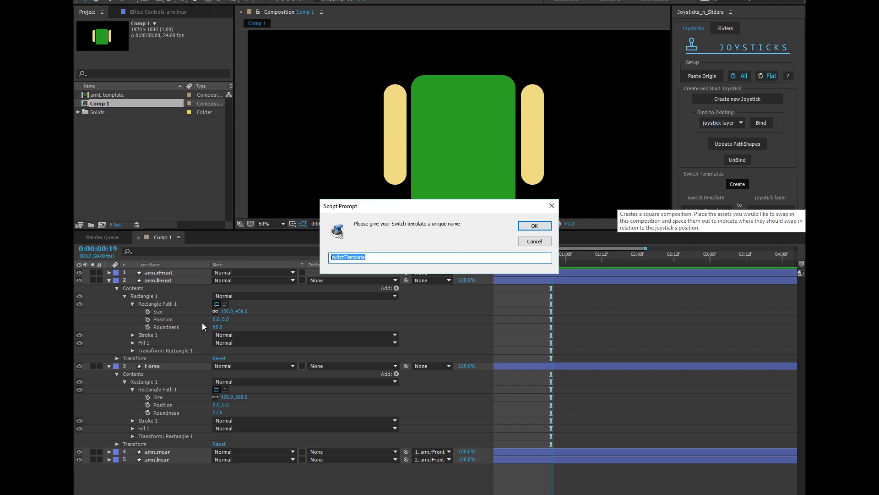
{"action": "type", "text": "armR template"}
{"action": "key", "text": "Return"}
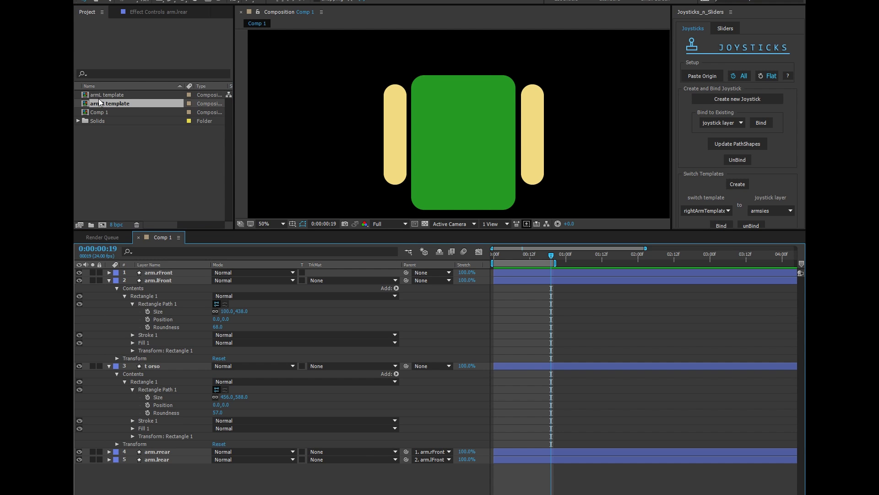
Select the arm.lrear and arm.lFront layers, then the armL template composition.
{"action": "left_click", "coordinate": [152, 460]}
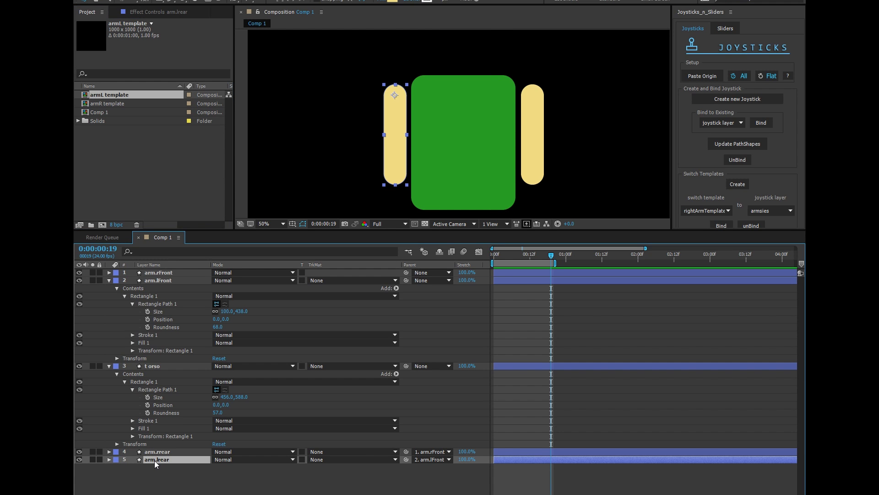
{"action": "left_click", "coordinate": [158, 280], "text": "ctrl"}
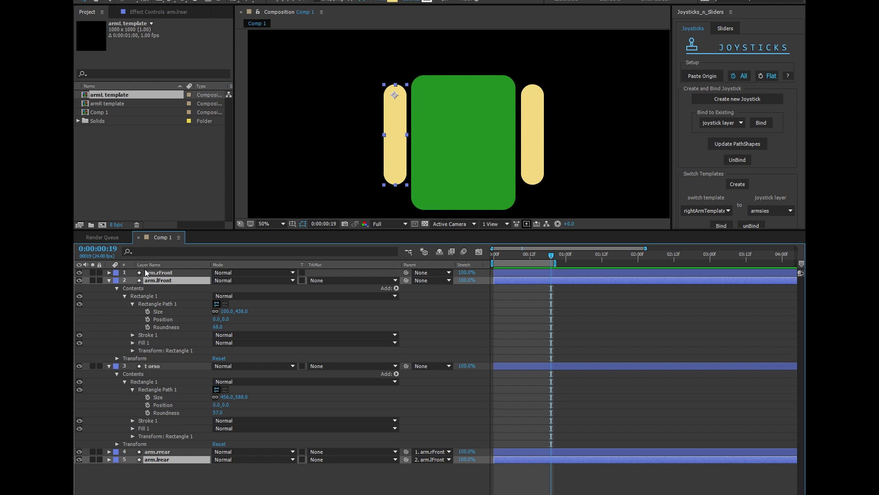
{"action": "left_click", "coordinate": [88, 95]}
Paste the arm.lrear and arm.lFront layers into armL template.
{"action": "double_click", "coordinate": [94, 95]}
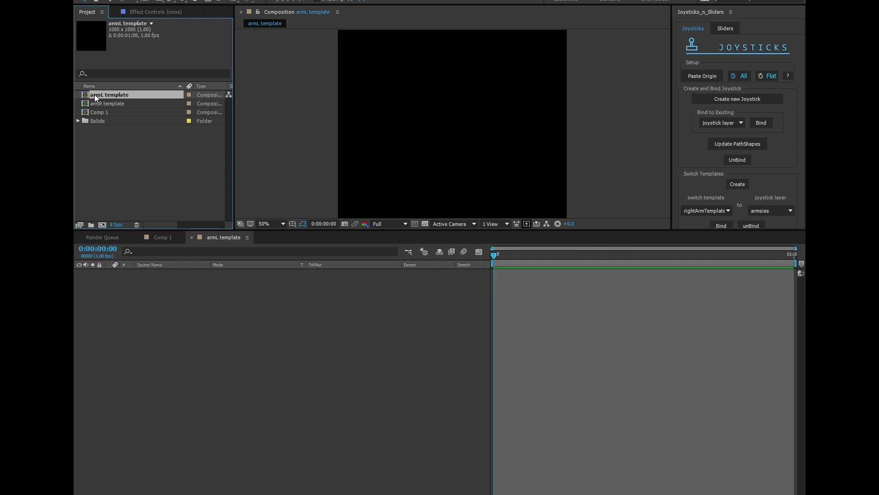
{"action": "left_click", "coordinate": [251, 366]}
{"action": "key", "text": "ctrl+v"}
{"action": "left_click", "coordinate": [202, 339]}
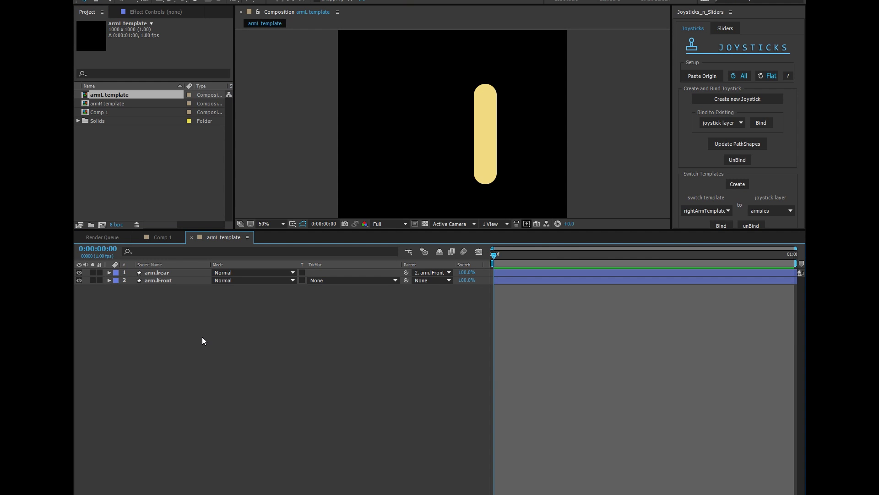
{"action": "left_click", "coordinate": [157, 280]}
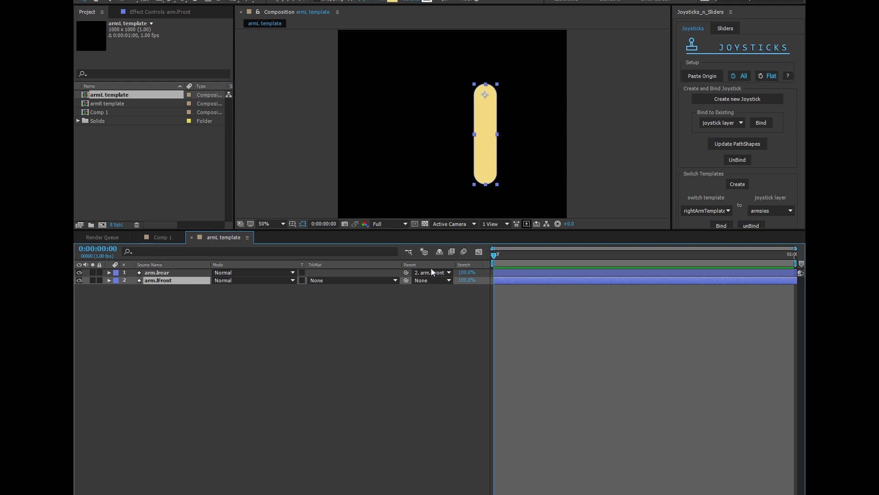
Set arm.lrear's Parent to None and nudge front arm right, rear arm left.
{"action": "left_click", "coordinate": [414, 272]}
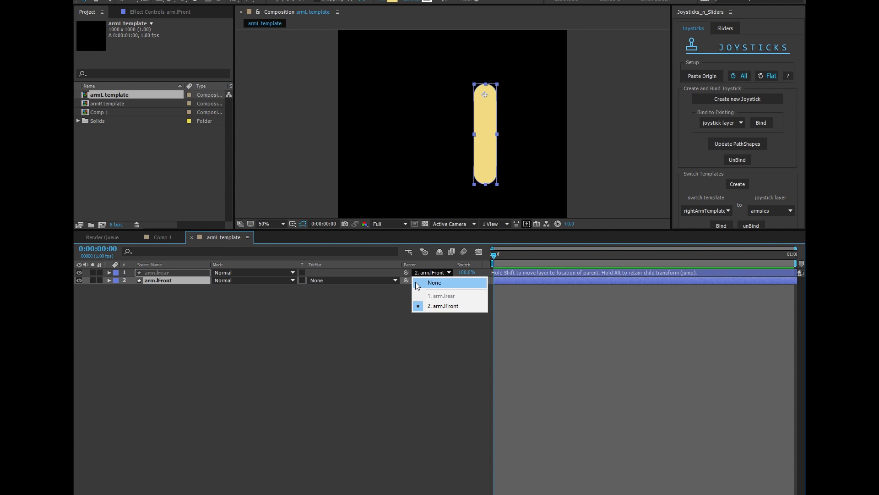
{"action": "left_click", "coordinate": [434, 282]}
{"action": "left_click", "coordinate": [158, 281]}
{"action": "key", "text": "shift+Right"}
{"action": "key", "text": "shift+Right"}
{"action": "key", "text": "shift+Right"}
{"action": "key", "text": "shift+Right"}
{"action": "key", "text": "shift+Right"}
{"action": "key", "text": "shift+Right"}
{"action": "key", "text": "shift+Right"}
{"action": "key", "text": "shift+Right"}
{"action": "key", "text": "shift+Right"}
{"action": "key", "text": "shift+Right"}
{"action": "key", "text": "shift+Right"}
{"action": "key", "text": "shift+Right"}
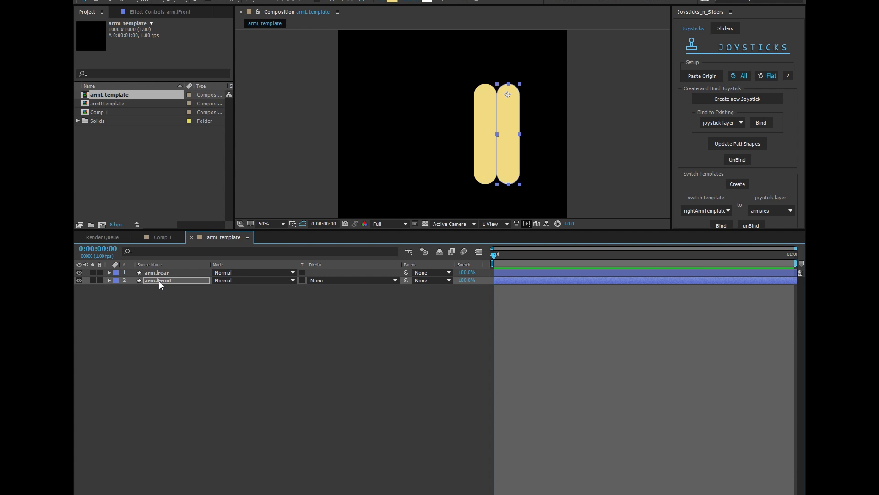
{"action": "left_click", "coordinate": [156, 272]}
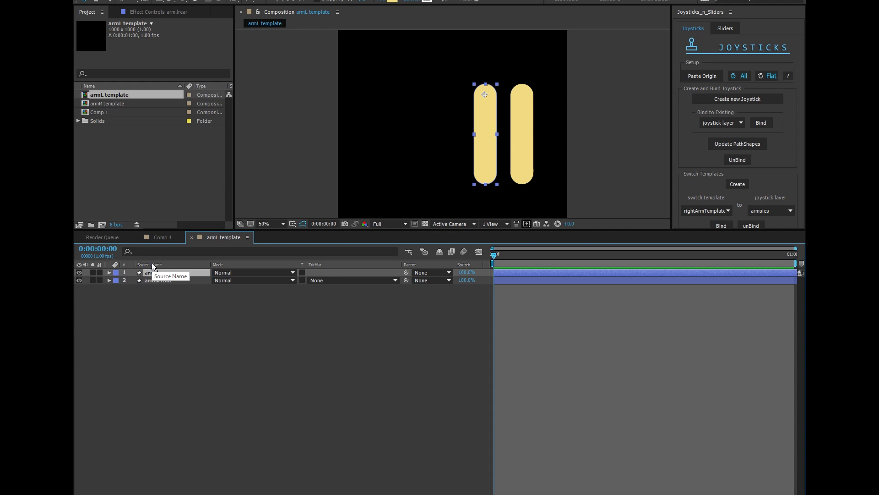
{"action": "key", "text": "shift+Left"}
{"action": "key", "text": "shift+Left"}
{"action": "key", "text": "shift+Left"}
{"action": "key", "text": "shift+Left"}
{"action": "key", "text": "shift+Left"}
{"action": "key", "text": "shift+Left"}
{"action": "key", "text": "shift+Left"}
{"action": "key", "text": "shift+Left"}
{"action": "key", "text": "shift+Left"}
{"action": "key", "text": "shift+Left"}
{"action": "key", "text": "shift+Left"}
{"action": "key", "text": "shift+Left"}
{"action": "key", "text": "shift+Left"}
{"action": "key", "text": "shift+Left"}
{"action": "key", "text": "shift+Left"}
{"action": "key", "text": "shift+Left"}
{"action": "key", "text": "shift+Left"}
{"action": "key", "text": "shift+Left"}
{"action": "key", "text": "shift+Left"}
{"action": "key", "text": "shift+Left"}
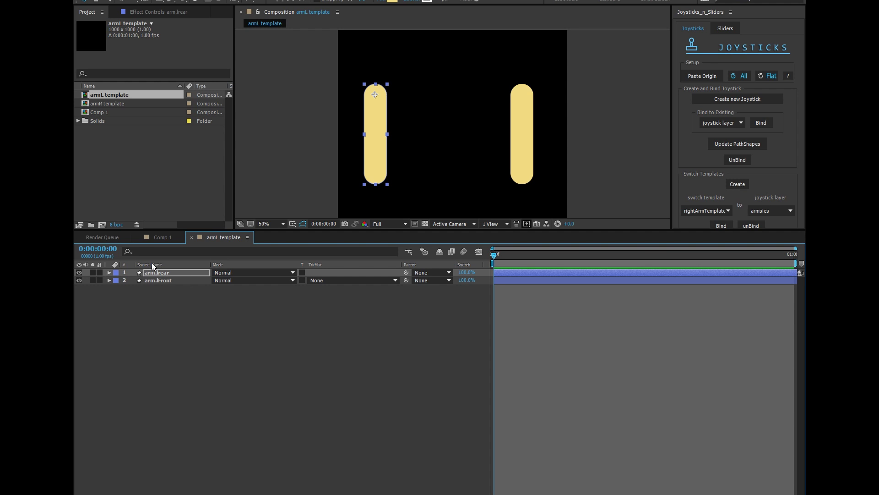
Paste arm.rrear and arm.rFront from Comp 1 into armR template.
{"action": "left_click", "coordinate": [160, 237]}
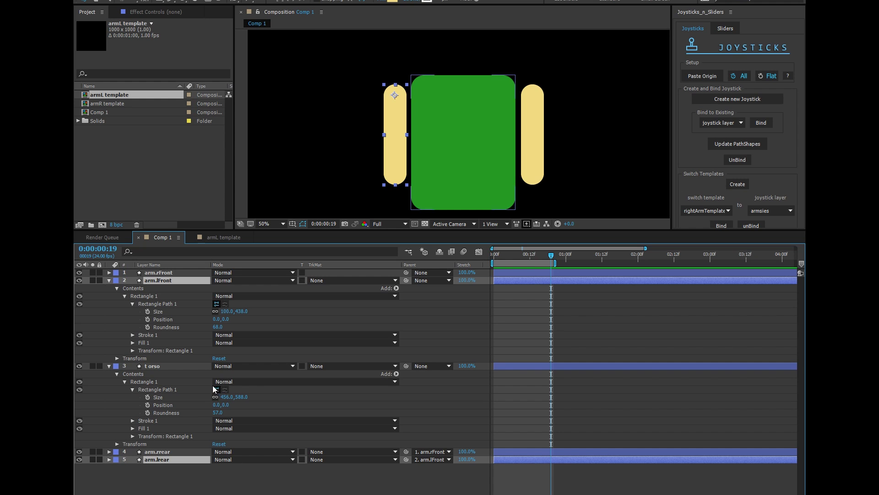
{"action": "left_click", "coordinate": [109, 134]}
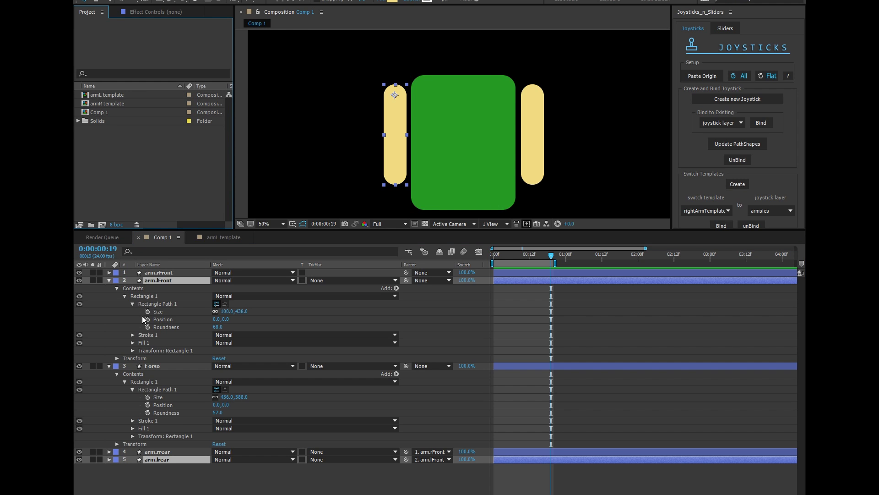
{"action": "left_click", "coordinate": [152, 453]}
{"action": "left_click", "coordinate": [145, 272], "text": "ctrl"}
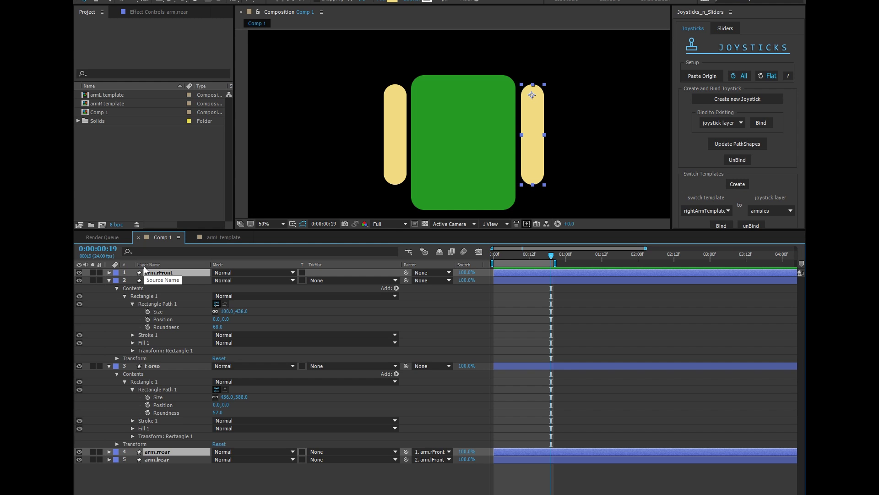
{"action": "left_click", "coordinate": [88, 104]}
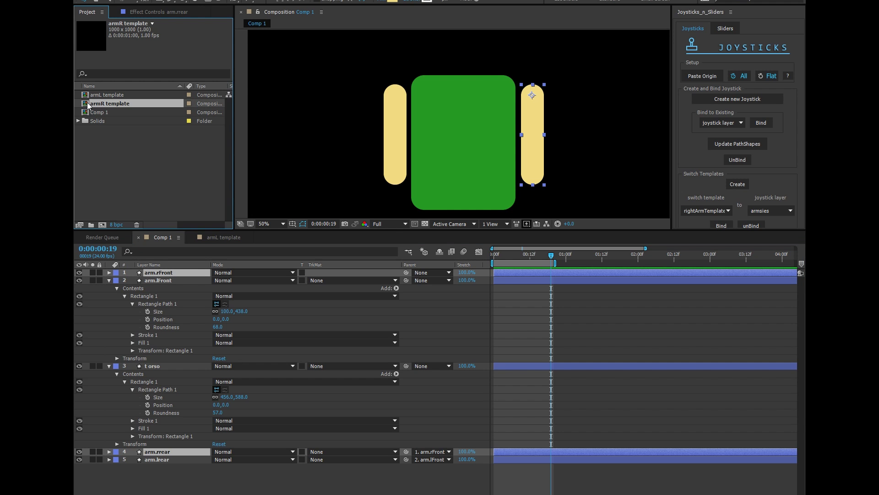
{"action": "double_click", "coordinate": [90, 104]}
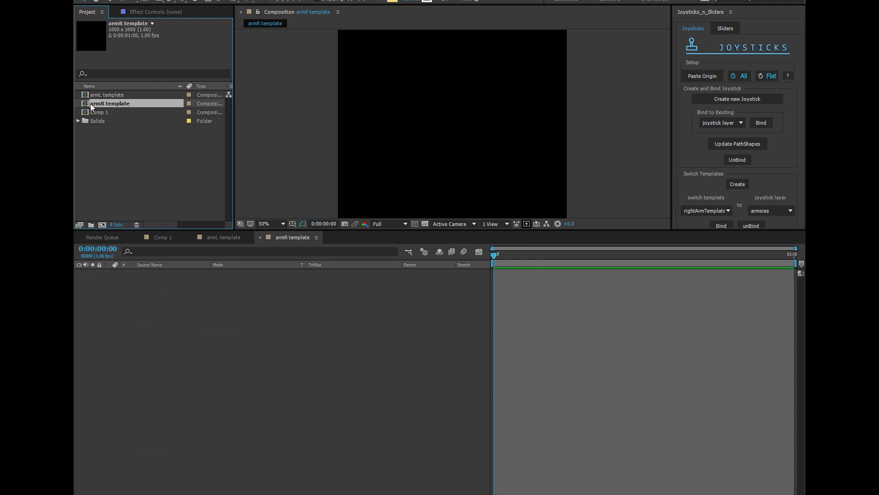
{"action": "left_click", "coordinate": [270, 318]}
{"action": "key", "text": "ctrl+v"}
Set arm.rrear's Parent to None and move both right arms to the frame's centre.
{"action": "left_click", "coordinate": [397, 301]}
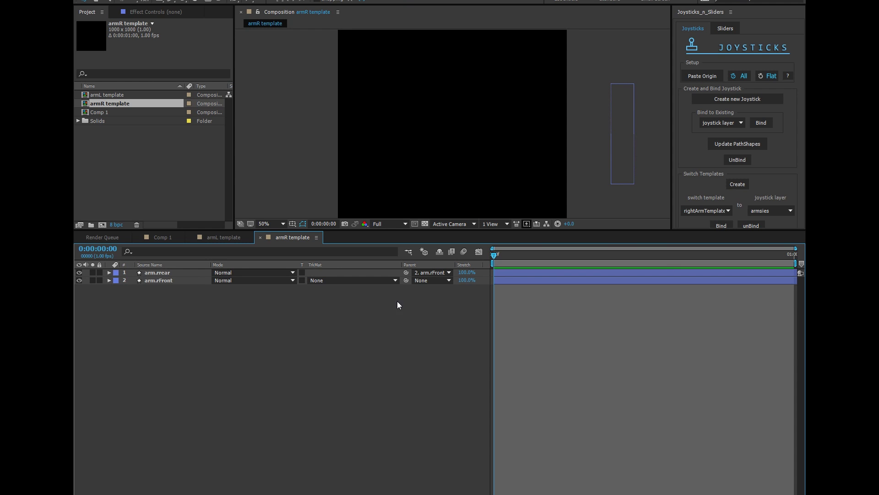
{"action": "left_click", "coordinate": [141, 272]}
{"action": "left_click", "coordinate": [430, 272]}
{"action": "left_click", "coordinate": [422, 284]}
{"action": "left_click", "coordinate": [160, 284]}
{"action": "left_click_drag", "start_coordinate": [160, 285], "coordinate": [158, 272]}
{"action": "left_click_drag", "start_coordinate": [623, 131], "coordinate": [444, 131]}
{"action": "left_click", "coordinate": [373, 313]}
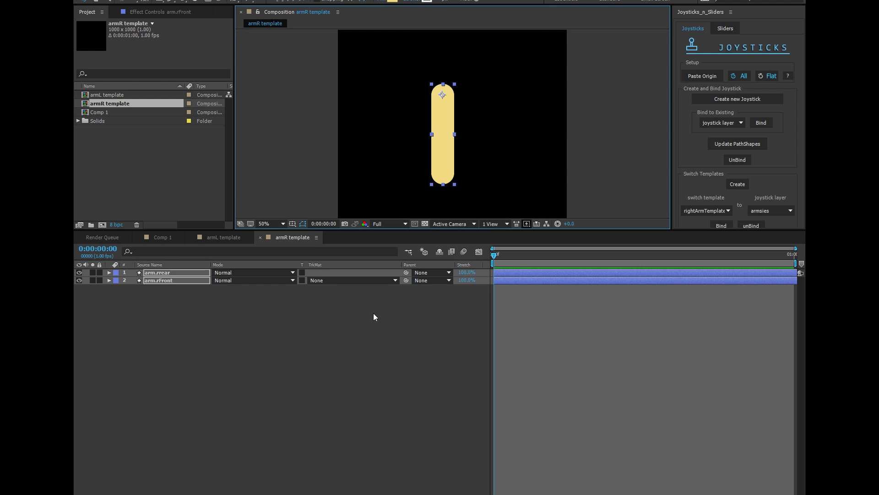
Put arm.rrear below arm.rFront, nudging front arm left and rear arm right.
{"action": "left_click", "coordinate": [155, 279]}
{"action": "left_click_drag", "start_coordinate": [155, 273], "coordinate": [161, 286]}
{"action": "left_click", "coordinate": [157, 273]}
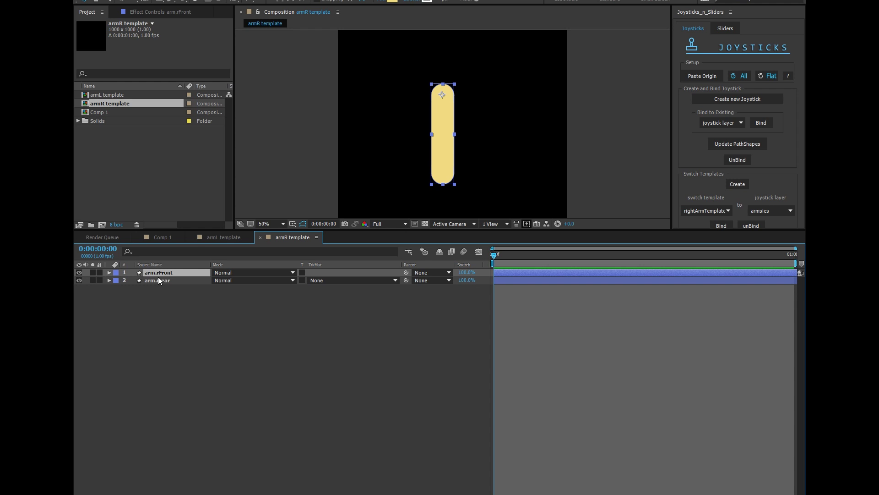
{"action": "key", "text": "shift+Left"}
{"action": "key", "text": "shift+Left"}
{"action": "key", "text": "shift+Left"}
{"action": "key", "text": "shift+Left"}
{"action": "key", "text": "shift+Left"}
{"action": "key", "text": "shift+Left"}
{"action": "key", "text": "shift+Left"}
{"action": "key", "text": "shift+Left"}
{"action": "key", "text": "shift+Left"}
{"action": "key", "text": "shift+Left"}
{"action": "key", "text": "shift+Left"}
{"action": "key", "text": "shift+Left"}
{"action": "key", "text": "shift+Left"}
{"action": "key", "text": "shift+Left"}
{"action": "key", "text": "shift+Left"}
{"action": "key", "text": "shift+Left"}
{"action": "key", "text": "shift+Left"}
{"action": "key", "text": "shift+Left"}
{"action": "key", "text": "shift+Left"}
{"action": "key", "text": "shift+Left"}
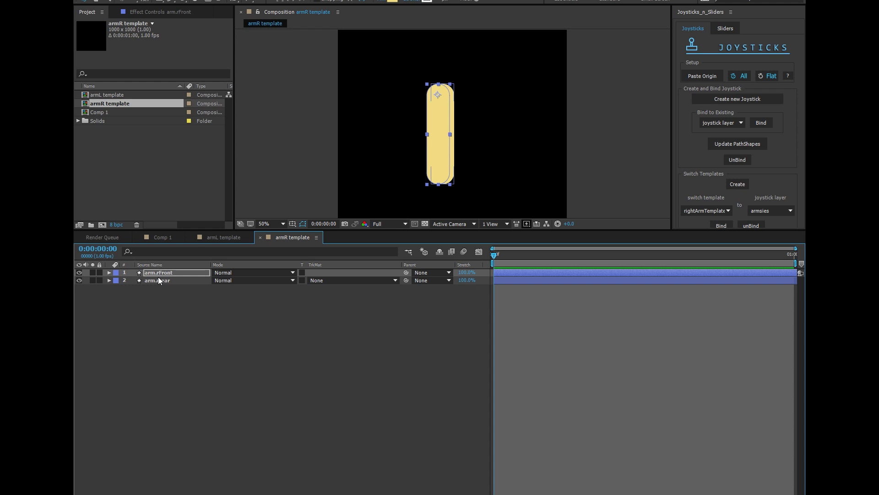
{"action": "key", "text": "shift+Left"}
{"action": "key", "text": "shift+Left"}
{"action": "key", "text": "shift+Left"}
{"action": "key", "text": "shift+Left"}
{"action": "key", "text": "shift+Left"}
{"action": "key", "text": "shift+Left"}
{"action": "key", "text": "shift+Left"}
{"action": "key", "text": "shift+Left"}
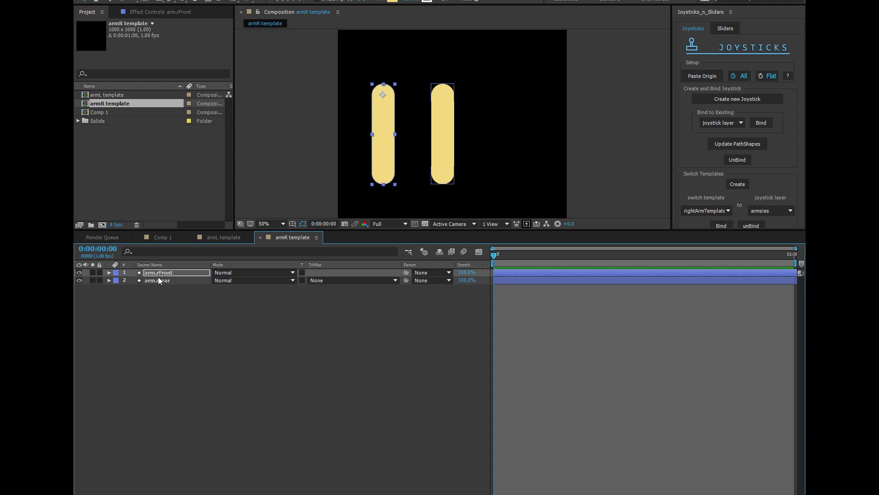
{"action": "left_click", "coordinate": [154, 279]}
{"action": "key", "text": "shift+Right"}
{"action": "key", "text": "shift+Right"}
{"action": "key", "text": "shift+Right"}
{"action": "key", "text": "shift+Right"}
{"action": "key", "text": "shift+Right"}
{"action": "key", "text": "shift+Right"}
{"action": "key", "text": "shift+Right"}
{"action": "key", "text": "shift+Right"}
{"action": "key", "text": "shift+Right"}
{"action": "key", "text": "shift+Right"}
{"action": "key", "text": "shift+Right"}
{"action": "key", "text": "shift+Right"}
{"action": "key", "text": "shift+Right"}
{"action": "key", "text": "shift+Right"}
{"action": "key", "text": "shift+Right"}
{"action": "key", "text": "shift+Right"}
{"action": "key", "text": "shift+Right"}
{"action": "key", "text": "shift+Right"}
{"action": "key", "text": "shift+Right"}
{"action": "key", "text": "shift+Right"}
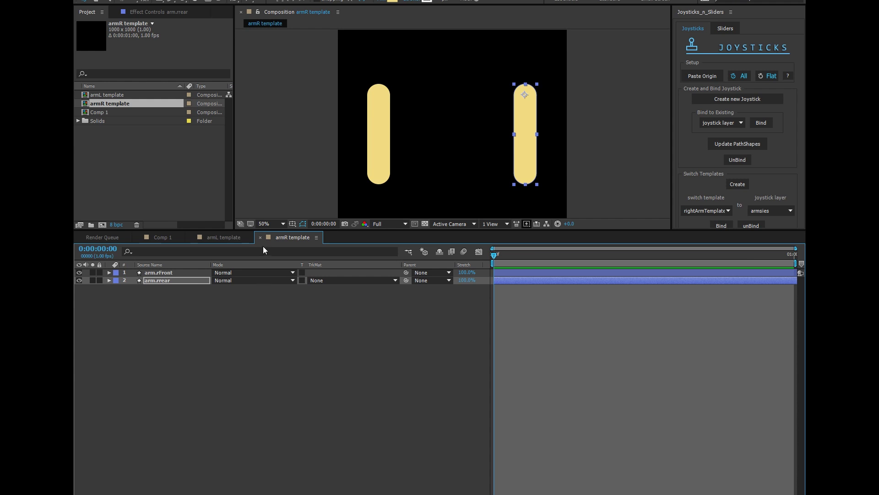
Lock both rear arm layers in Comp 1.
{"action": "left_click", "coordinate": [161, 237]}
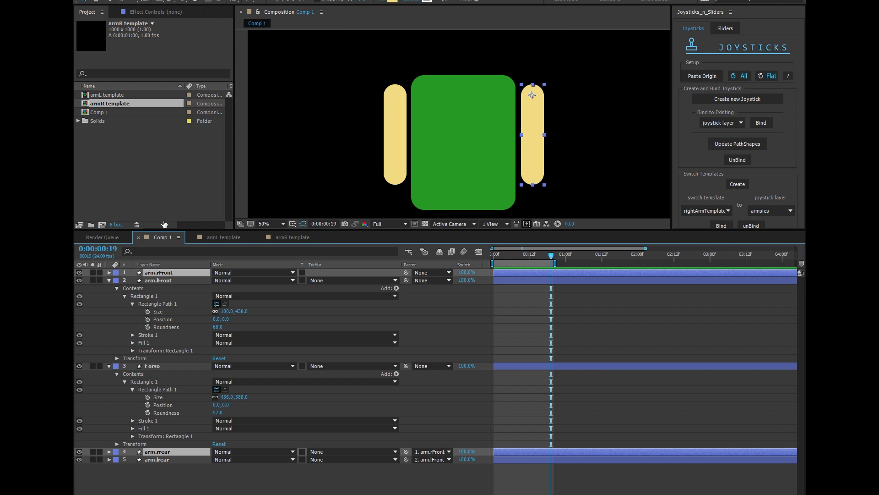
{"action": "left_click", "coordinate": [119, 471]}
{"action": "left_click_drag", "start_coordinate": [100, 460], "coordinate": [99, 451]}
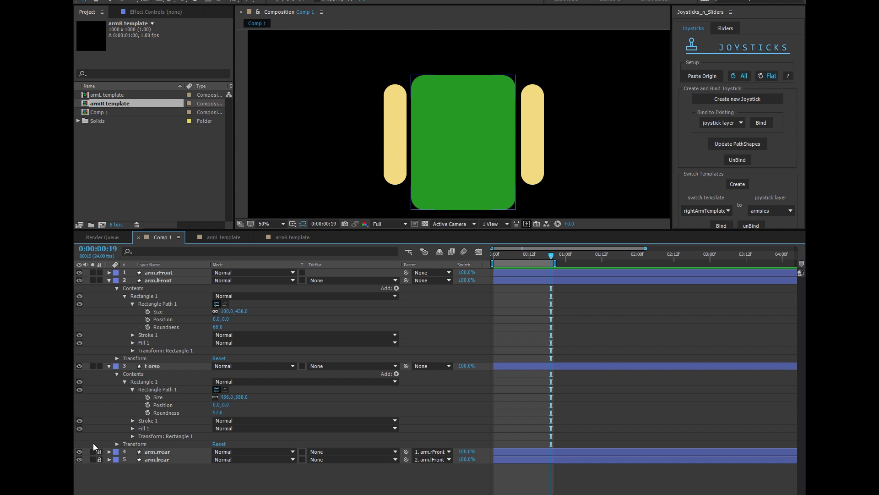
{"action": "left_click", "coordinate": [144, 367]}
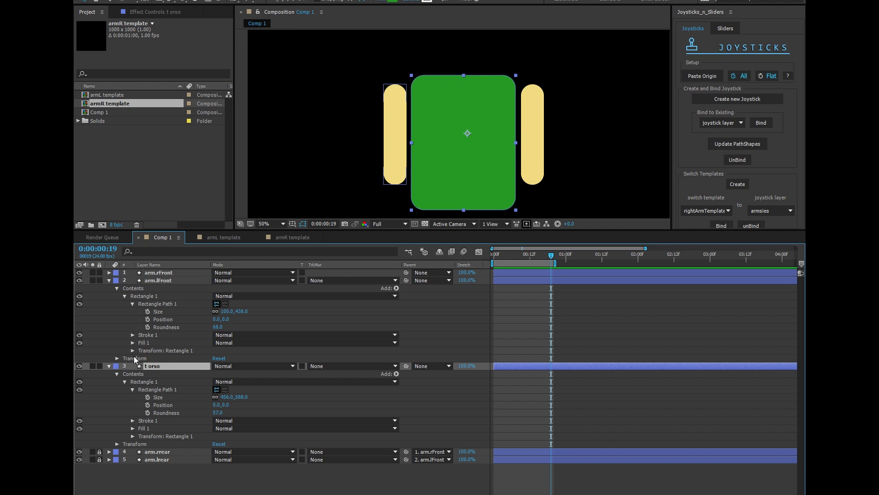
Add Position keyframes at frame 0 for arm.lFront and arm.rFront.
{"action": "left_click", "coordinate": [148, 280]}
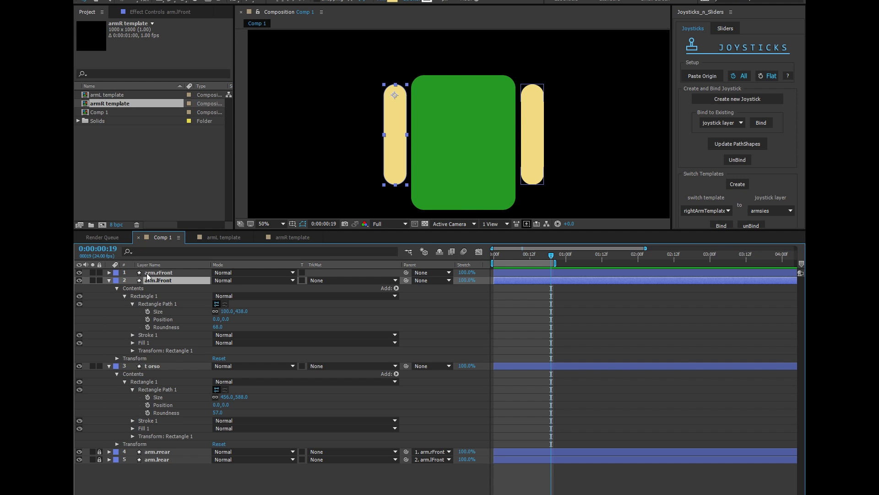
{"action": "key", "text": "p"}
{"action": "left_click", "coordinate": [147, 273]}
{"action": "key", "text": "p"}
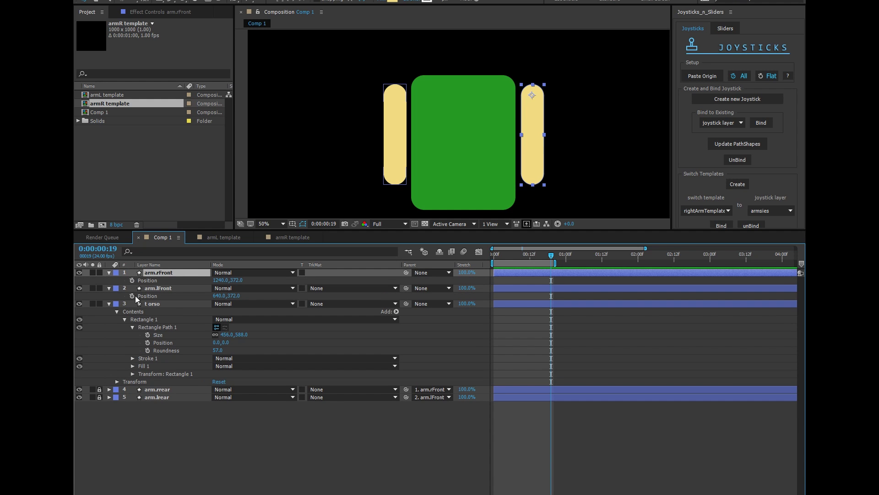
{"action": "left_click", "coordinate": [132, 296]}
{"action": "key", "text": "Home"}
{"action": "left_click", "coordinate": [131, 296]}
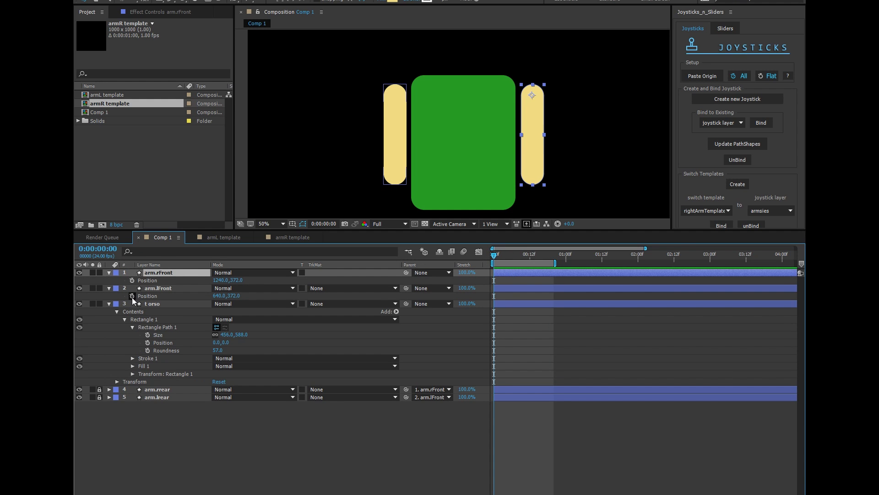
{"action": "left_click", "coordinate": [132, 296]}
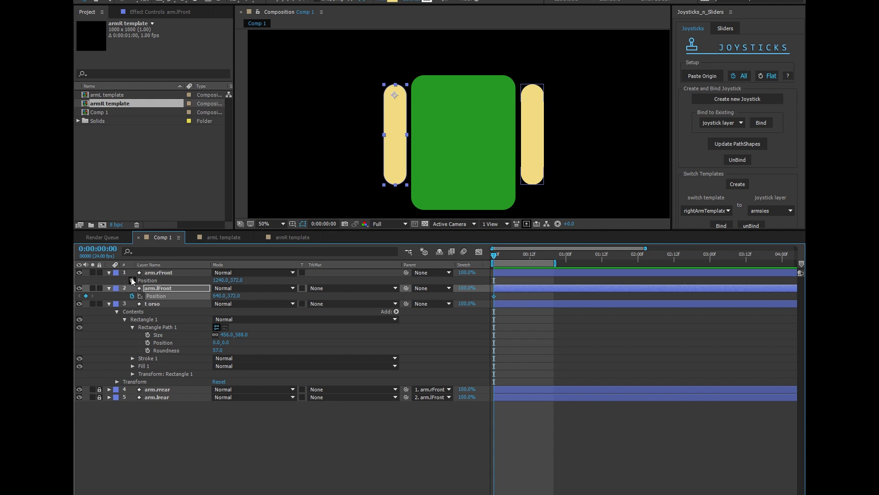
{"action": "left_click", "coordinate": [132, 280]}
{"action": "left_click", "coordinate": [190, 402]}
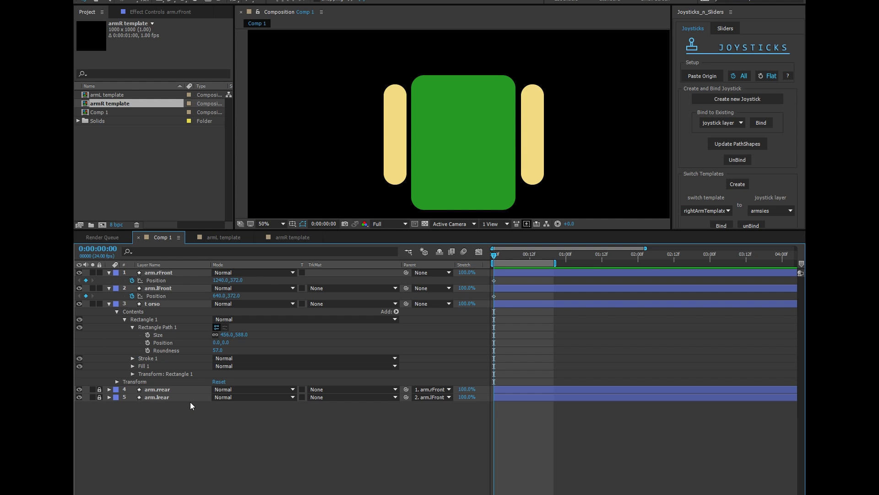
Apply Paste Origin to both front arms at frame 1.
{"action": "left_click", "coordinate": [693, 77]}
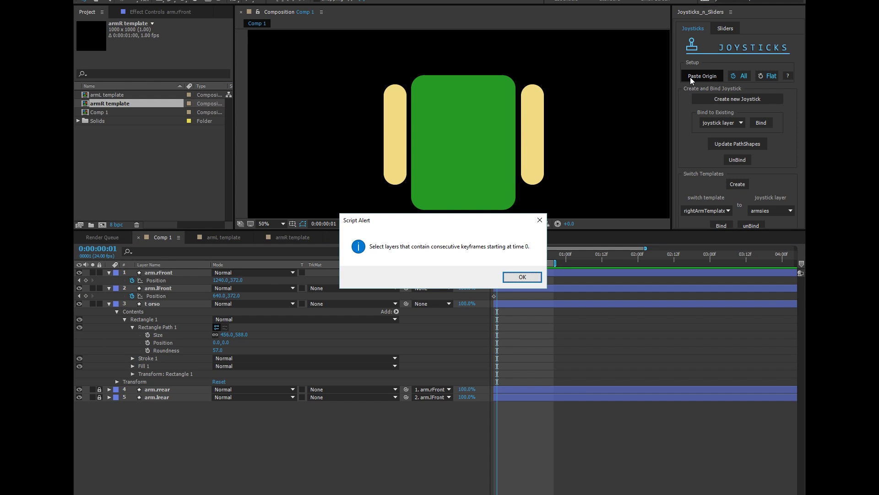
{"action": "left_click", "coordinate": [516, 276]}
{"action": "left_click", "coordinate": [158, 288]}
{"action": "left_click", "coordinate": [158, 272], "text": "ctrl"}
{"action": "left_click", "coordinate": [696, 81]}
{"action": "left_click", "coordinate": [187, 448]}
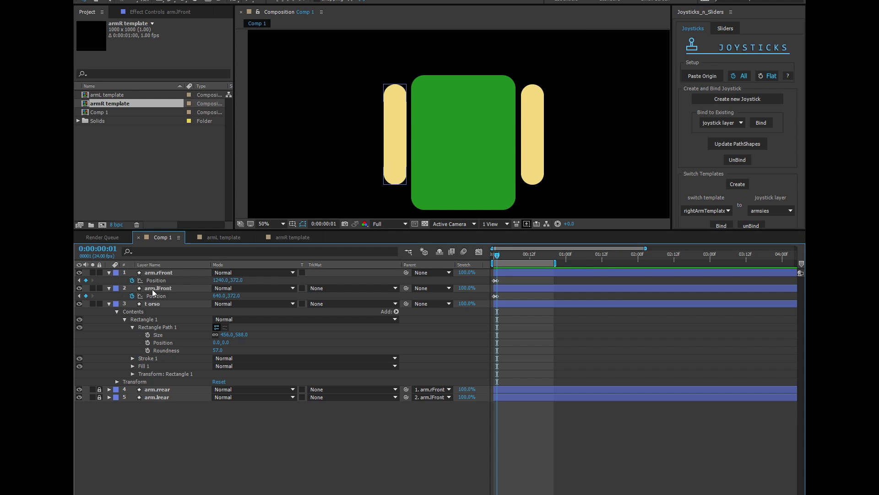
Nudge both front arms inward so they stack at the torso's centre.
{"action": "left_click", "coordinate": [153, 289]}
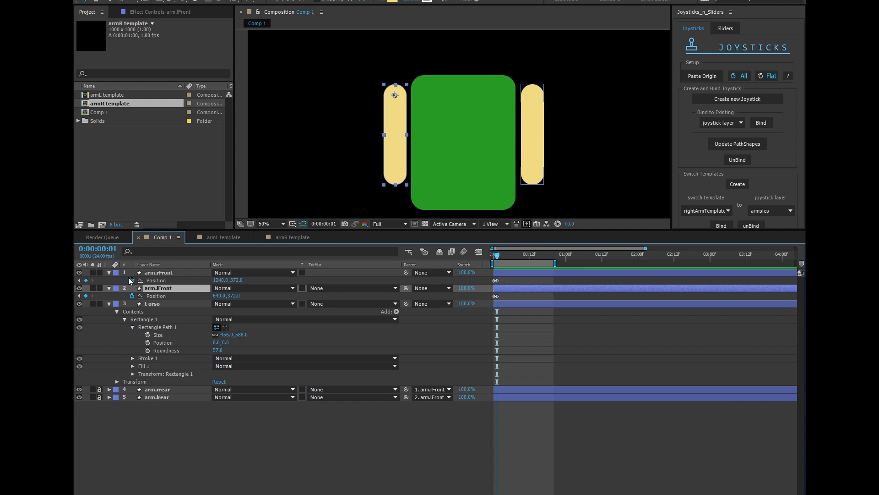
{"action": "key", "text": "shift+Right"}
{"action": "key", "text": "shift+Right"}
{"action": "key", "text": "shift+Right"}
{"action": "key", "text": "shift+Right"}
{"action": "key", "text": "shift+Right"}
{"action": "key", "text": "shift+Right"}
{"action": "key", "text": "shift+Right"}
{"action": "key", "text": "shift+Right"}
{"action": "key", "text": "shift+Right"}
{"action": "key", "text": "shift+Right"}
{"action": "key", "text": "shift+Right"}
{"action": "key", "text": "shift+Right"}
{"action": "key", "text": "shift+Right"}
{"action": "key", "text": "shift+Right"}
{"action": "key", "text": "shift+Right"}
{"action": "key", "text": "shift+Right"}
{"action": "key", "text": "shift+Right"}
{"action": "key", "text": "shift+Right"}
{"action": "key", "text": "shift+Right"}
{"action": "key", "text": "shift+Right"}
{"action": "key", "text": "shift+Right"}
{"action": "key", "text": "shift+Right"}
{"action": "key", "text": "shift+Right"}
{"action": "key", "text": "shift+Right"}
{"action": "key", "text": "shift+Right"}
{"action": "key", "text": "shift+Right"}
{"action": "key", "text": "shift+Right"}
{"action": "key", "text": "shift+Right"}
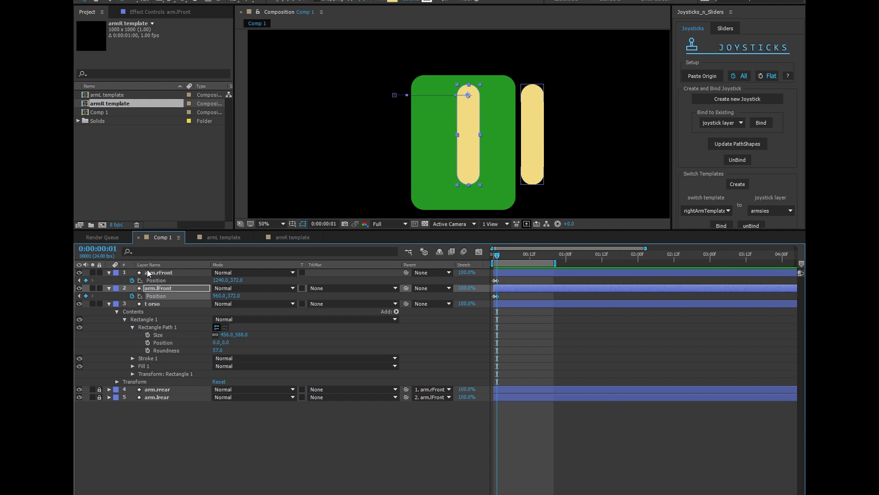
{"action": "left_click", "coordinate": [142, 274]}
{"action": "key", "text": "shift+Left"}
{"action": "key", "text": "shift+Left"}
{"action": "key", "text": "shift+Left"}
{"action": "key", "text": "shift+Left"}
{"action": "key", "text": "shift+Left"}
{"action": "key", "text": "shift+Left"}
{"action": "key", "text": "shift+Left"}
{"action": "key", "text": "shift+Left"}
{"action": "key", "text": "shift+Left"}
{"action": "key", "text": "shift+Left"}
{"action": "key", "text": "shift+Left"}
{"action": "key", "text": "shift+Left"}
{"action": "key", "text": "shift+Left"}
{"action": "key", "text": "shift+Left"}
{"action": "key", "text": "shift+Left"}
{"action": "key", "text": "shift+Left"}
{"action": "key", "text": "shift+Left"}
{"action": "key", "text": "shift+Left"}
{"action": "key", "text": "shift+Left"}
{"action": "key", "text": "shift+Left"}
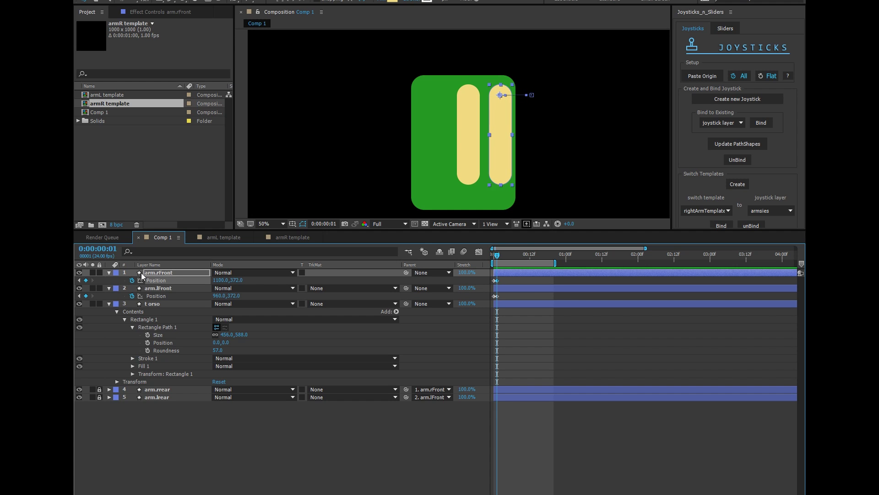
{"action": "key", "text": "shift+Left"}
{"action": "key", "text": "shift+Left"}
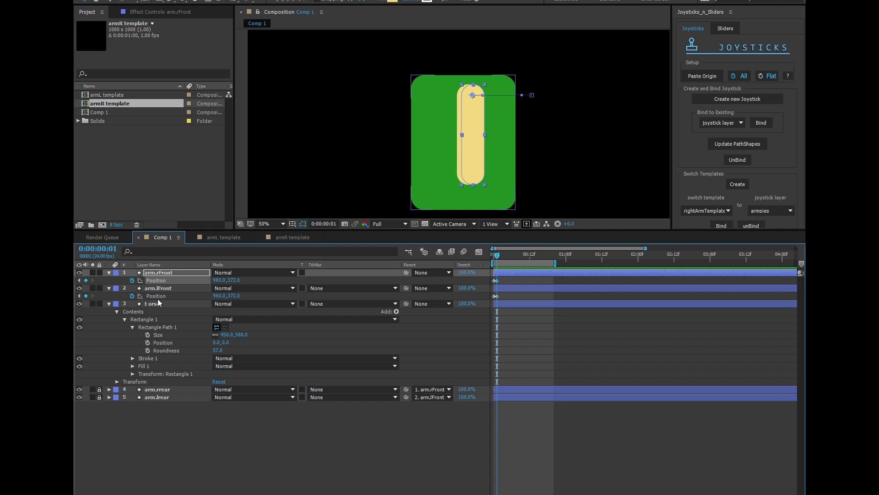
{"action": "key", "text": "Page_Down"}
{"action": "left_click", "coordinate": [148, 285], "text": "ctrl"}
At frame 2, paste the origin pose and slide both front arms to overlap near the torso centre.
{"action": "left_click", "coordinate": [702, 76]}
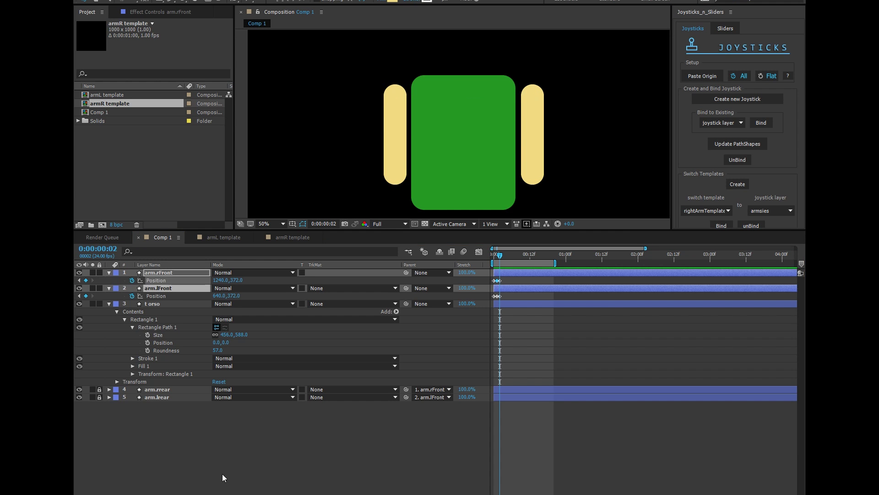
{"action": "left_click_drag", "start_coordinate": [224, 297], "coordinate": [359, 302]}
{"action": "left_click_drag", "start_coordinate": [227, 280], "coordinate": [137, 267]}
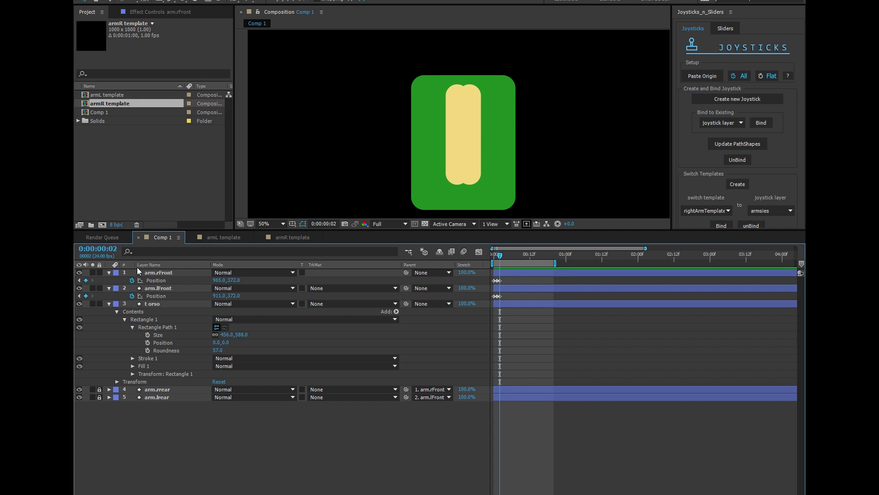
On the next frame, paste the origin pose on both front arms to return them to rest.
{"action": "key", "text": "Page_Down"}
{"action": "left_click", "coordinate": [142, 288]}
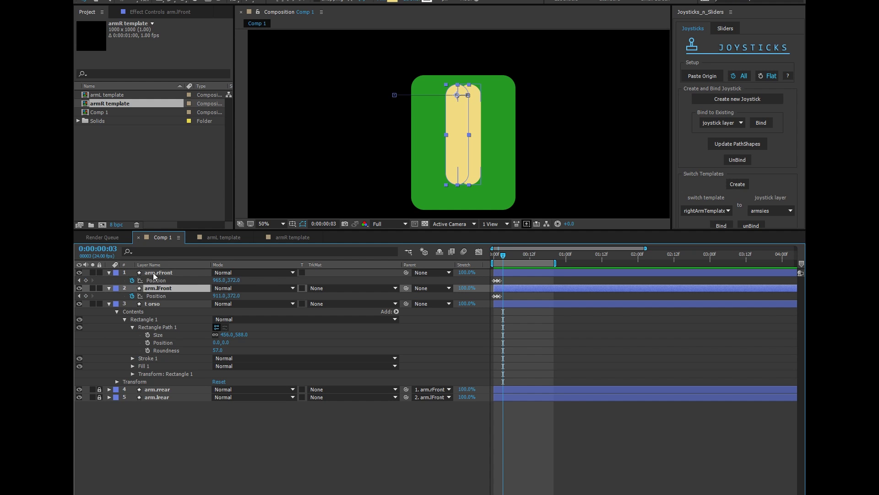
{"action": "left_click", "coordinate": [142, 272], "text": "shift"}
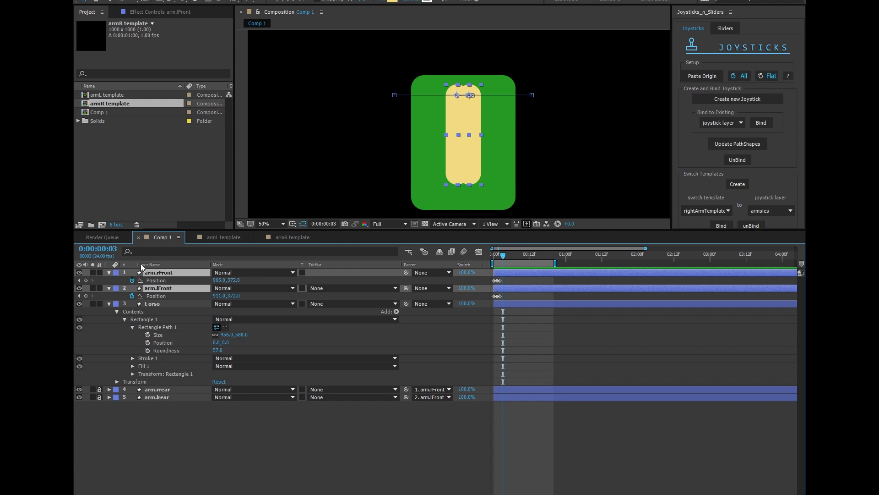
{"action": "left_click", "coordinate": [698, 76]}
{"action": "left_click", "coordinate": [279, 457]}
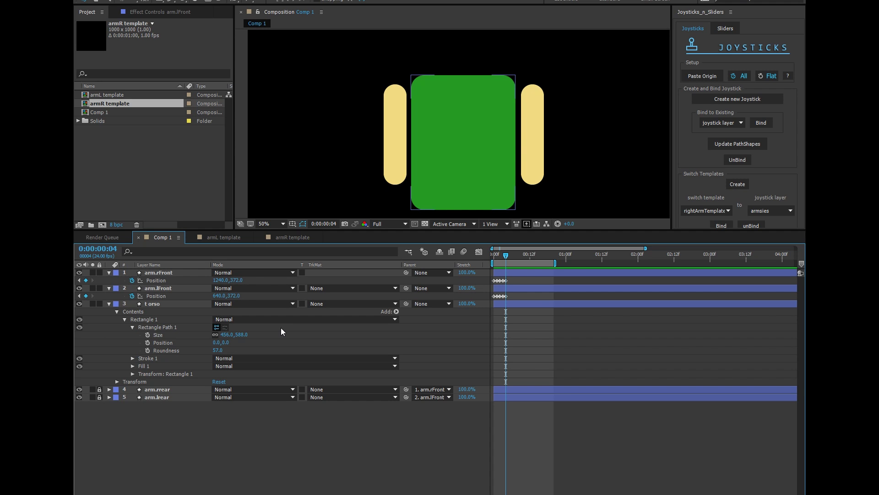
Create a joystick named 'BodyAngle' for both front arms and place its box at the upper left.
{"action": "left_click", "coordinate": [158, 288]}
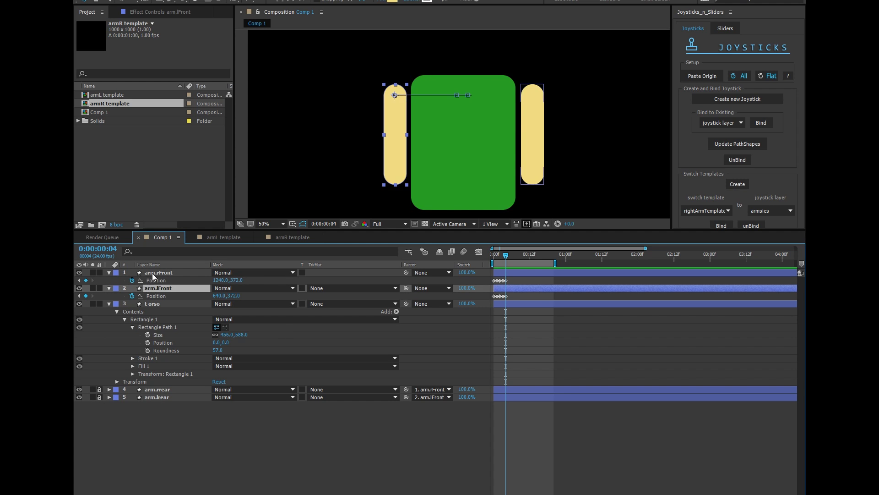
{"action": "left_click", "coordinate": [158, 273], "text": "ctrl"}
{"action": "left_click", "coordinate": [711, 92]}
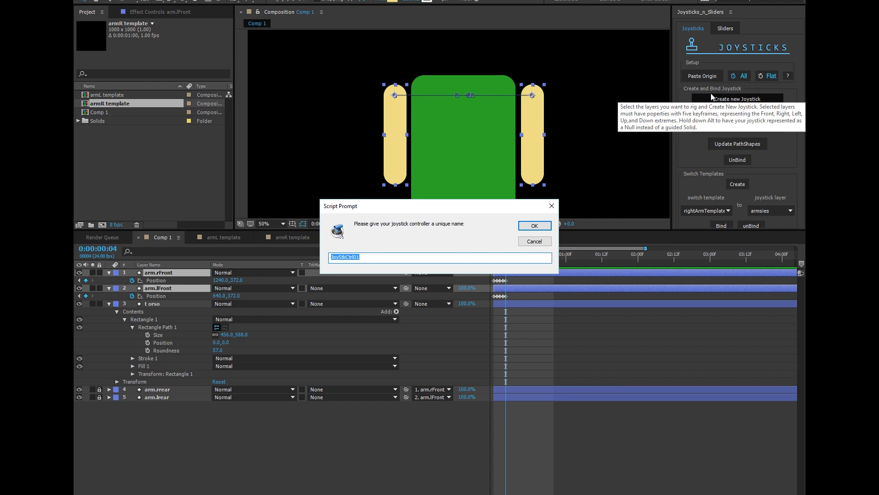
{"action": "type", "text": "BodyAngle"}
{"action": "key", "text": "Return"}
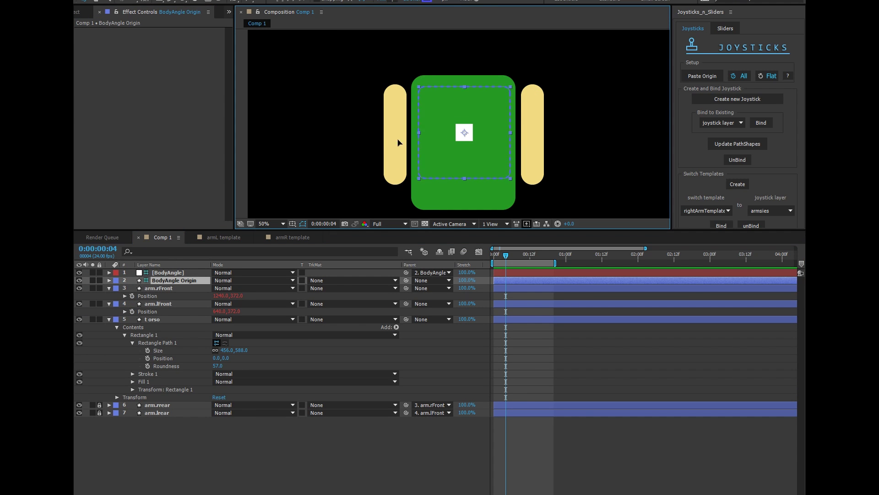
{"action": "left_click_drag", "start_coordinate": [428, 142], "coordinate": [322, 90]}
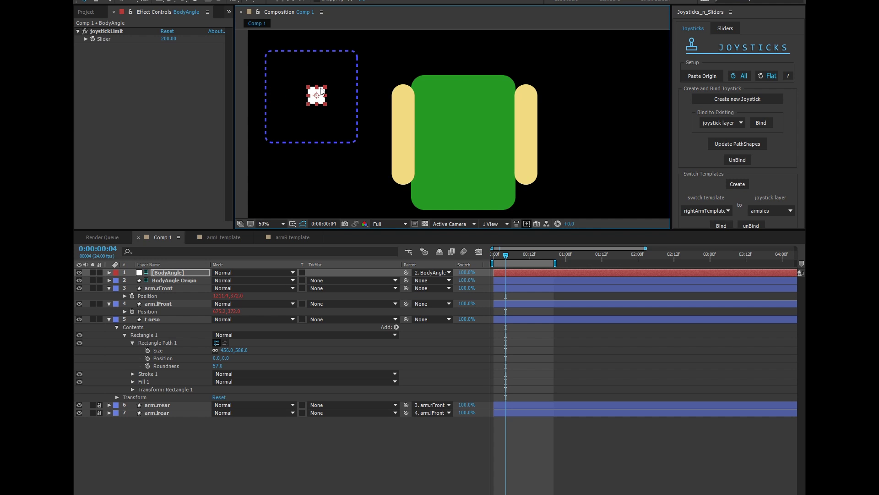
Bind the armR switch template to the BodyAngle joystick and nudge the joystick to test.
{"action": "left_click", "coordinate": [691, 221]}
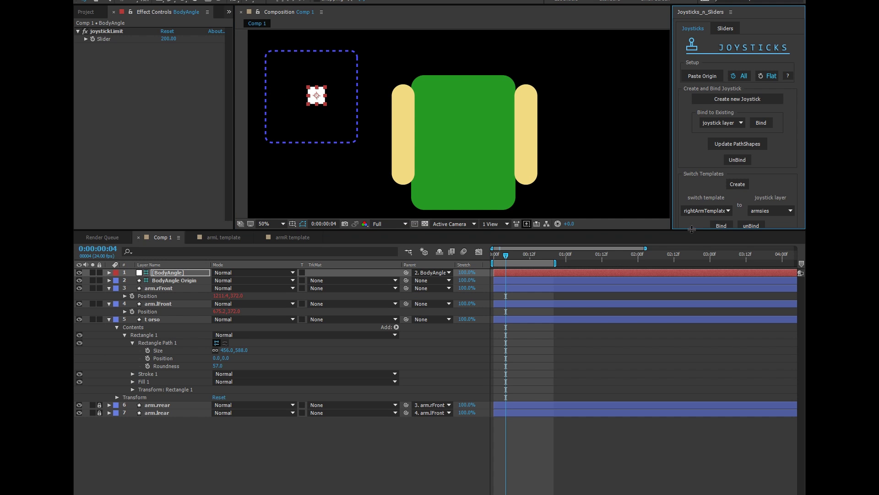
{"action": "left_click_drag", "start_coordinate": [690, 230], "coordinate": [691, 306]}
{"action": "left_click", "coordinate": [690, 211]}
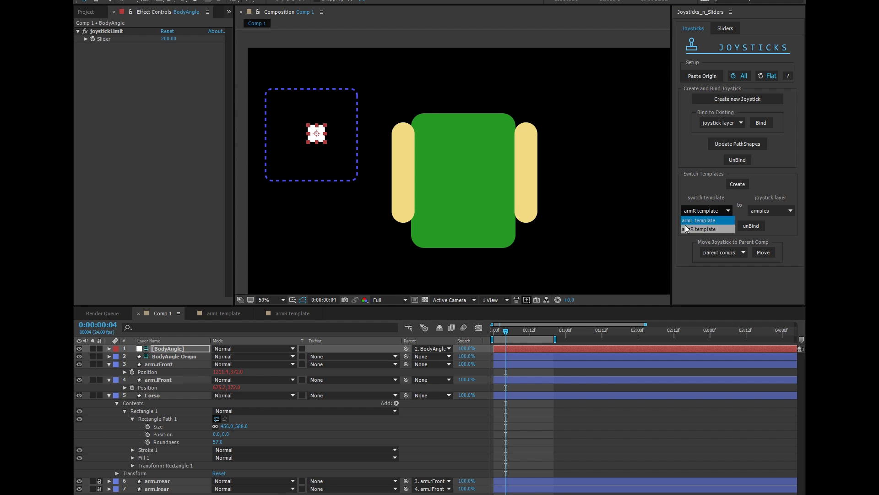
{"action": "left_click", "coordinate": [687, 224]}
{"action": "left_click", "coordinate": [756, 209]}
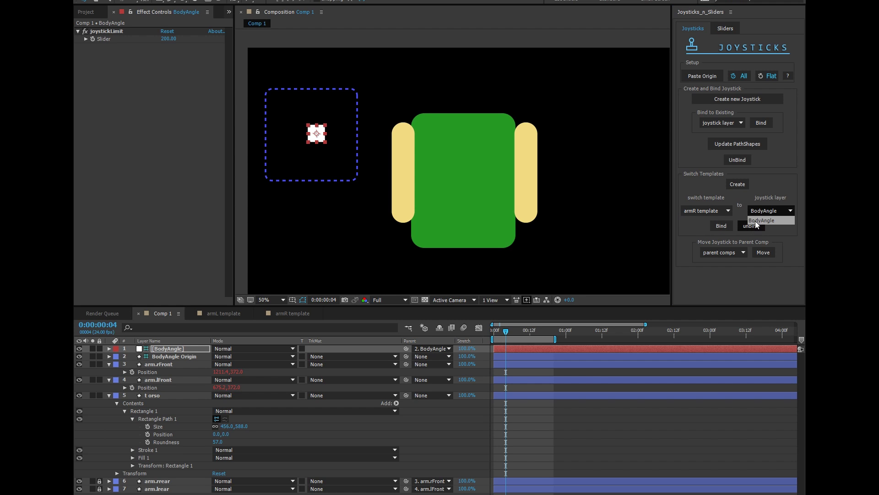
{"action": "left_click", "coordinate": [754, 221]}
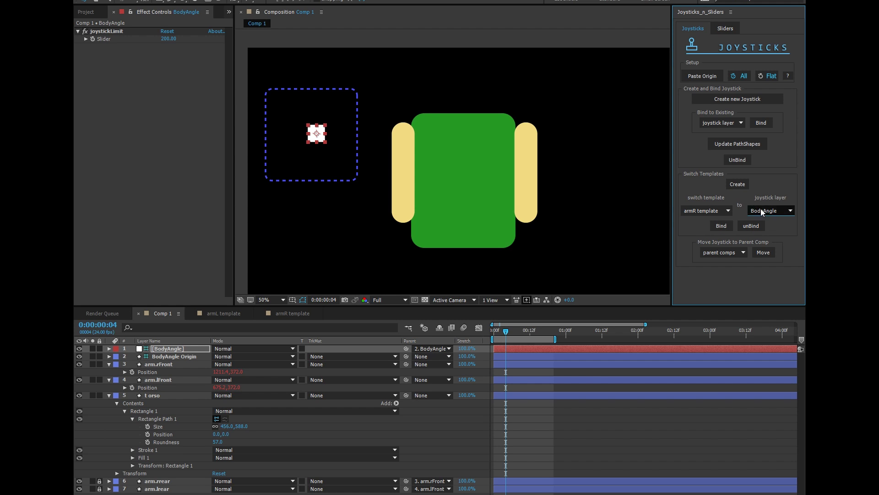
{"action": "left_click", "coordinate": [713, 225]}
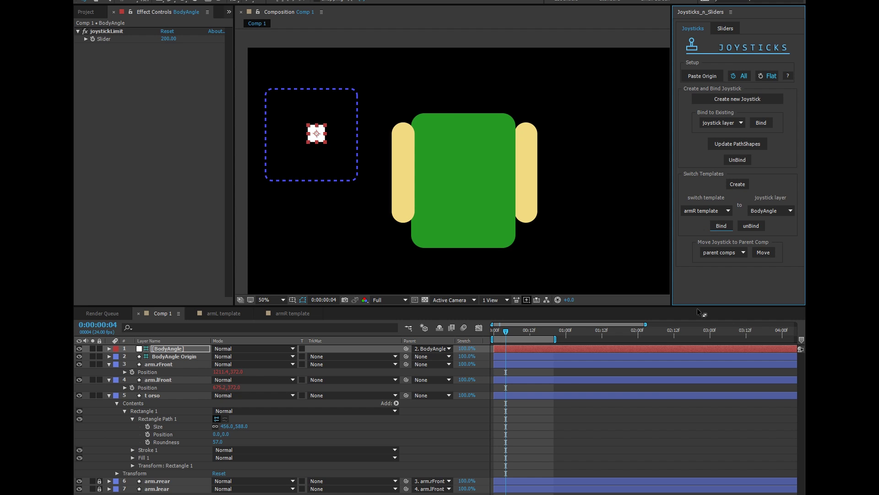
{"action": "mouse_move", "coordinate": [316, 133]}
{"action": "left_mouse_down"}
{"action": "mouse_move", "coordinate": [340, 133]}
{"action": "mouse_move", "coordinate": [278, 133]}
{"action": "mouse_move", "coordinate": [342, 134]}
{"action": "mouse_move", "coordinate": [283, 136]}
{"action": "mouse_move", "coordinate": [337, 133]}
{"action": "mouse_move", "coordinate": [302, 134]}
{"action": "left_mouse_up"}
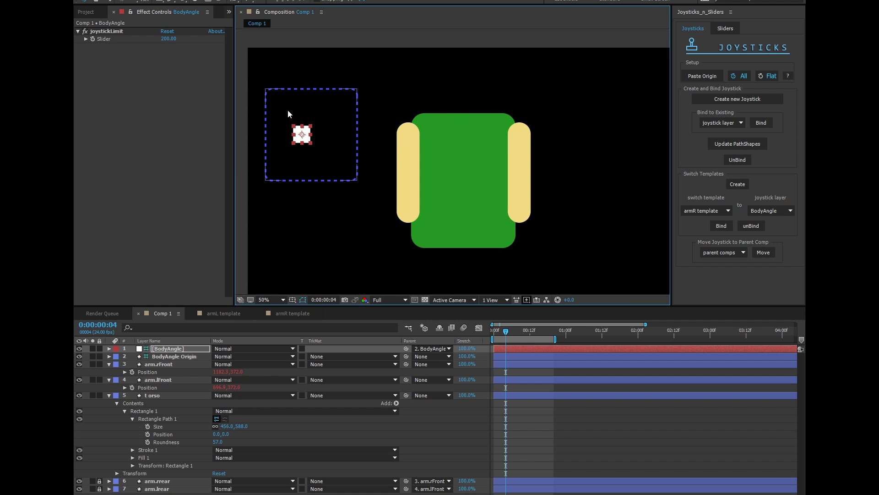
Bind the armL switch template to BodyAngle and swing the joystick to test both arms.
{"action": "left_click", "coordinate": [703, 211]}
{"action": "left_click", "coordinate": [687, 221]}
{"action": "left_click", "coordinate": [758, 210]}
{"action": "left_click", "coordinate": [754, 220]}
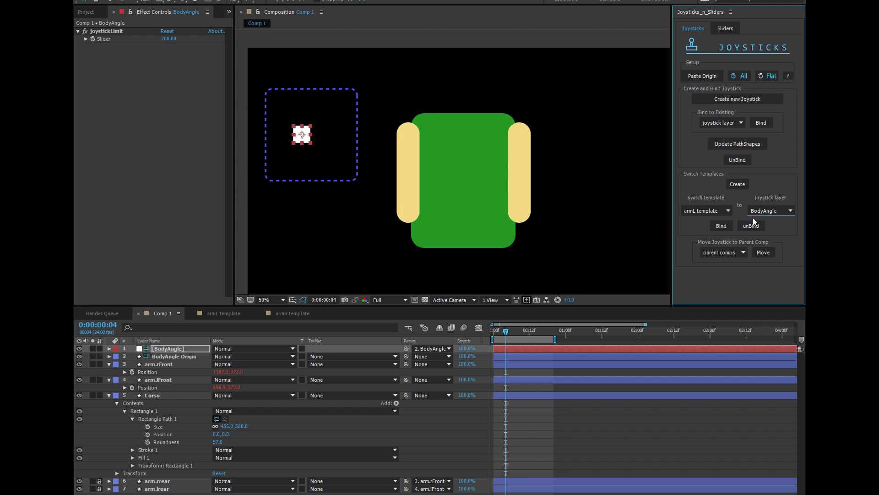
{"action": "left_click", "coordinate": [721, 225]}
{"action": "mouse_move", "coordinate": [301, 134]}
{"action": "left_mouse_down"}
{"action": "mouse_move", "coordinate": [280, 133]}
{"action": "mouse_move", "coordinate": [339, 129]}
{"action": "mouse_move", "coordinate": [277, 130]}
{"action": "mouse_move", "coordinate": [332, 133]}
{"action": "mouse_move", "coordinate": [297, 132]}
{"action": "left_mouse_up"}
{"action": "left_click_drag", "start_coordinate": [307, 307], "coordinate": [309, 229]}
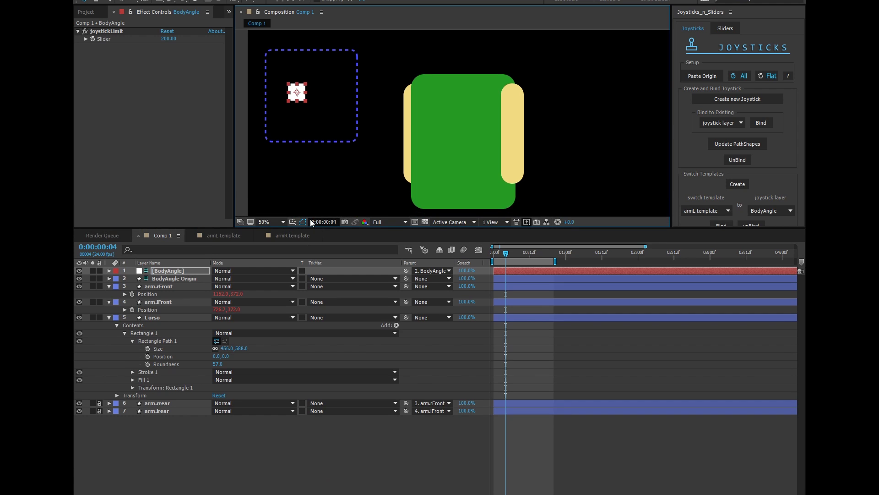
Reveal the Opacity property on both front arm layers.
{"action": "left_click", "coordinate": [147, 303]}
{"action": "left_click", "coordinate": [140, 285], "text": "ctrl"}
{"action": "key", "text": "t"}
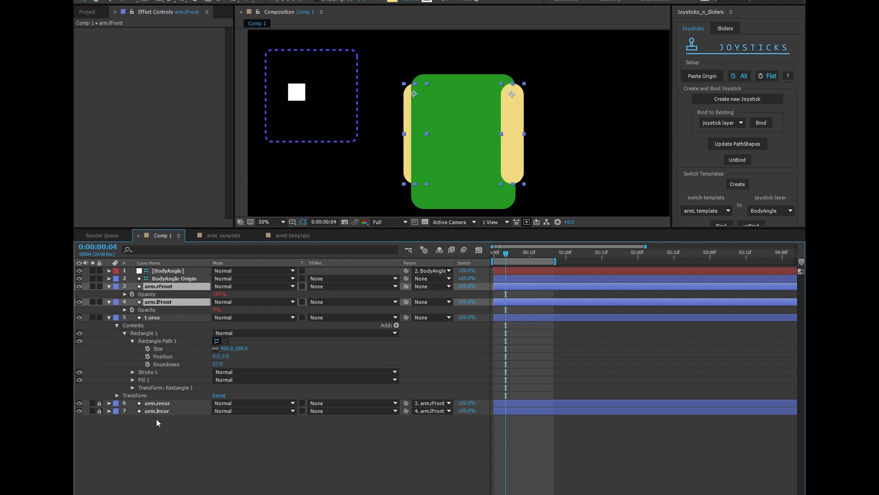
{"action": "left_click", "coordinate": [156, 418]}
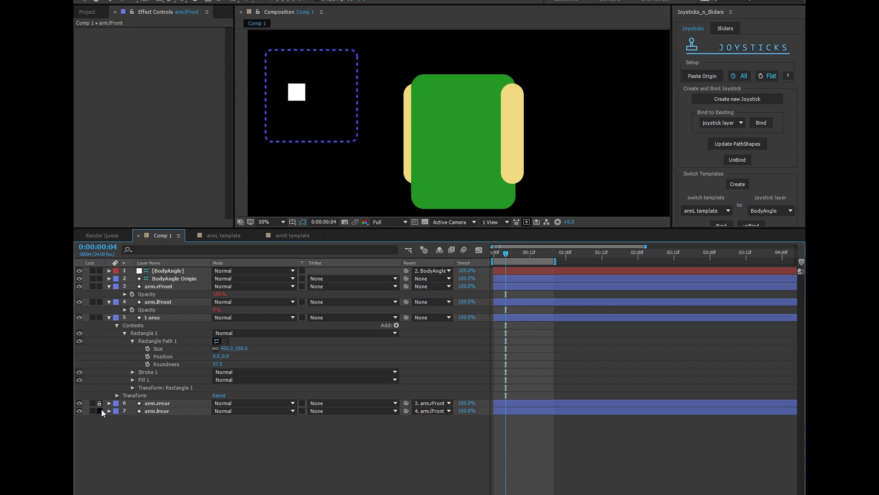
Unlock the rear arm layer, reveal rear arms' Opacity, and drag BodyAngle up-right to swap arms.
{"action": "left_click", "coordinate": [99, 406]}
{"action": "left_click", "coordinate": [148, 410]}
{"action": "left_click", "coordinate": [142, 403], "text": "ctrl"}
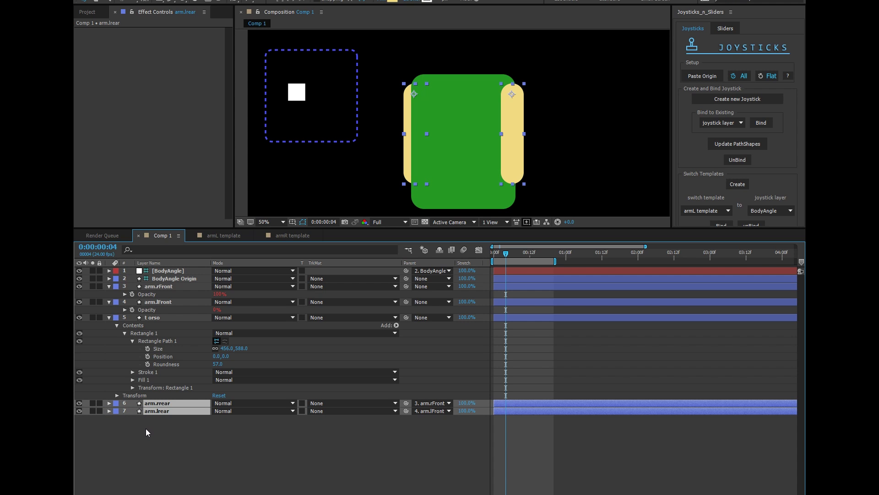
{"action": "key", "text": "t"}
{"action": "left_click", "coordinate": [161, 459]}
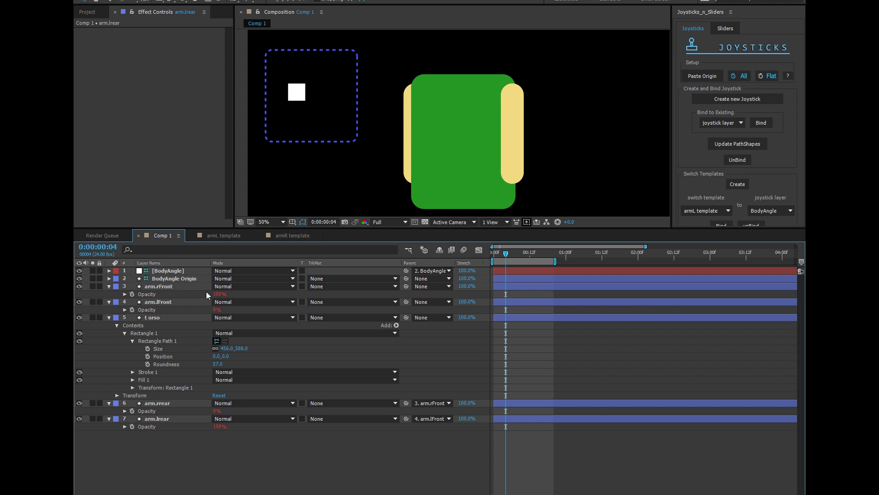
{"action": "left_click", "coordinate": [300, 93]}
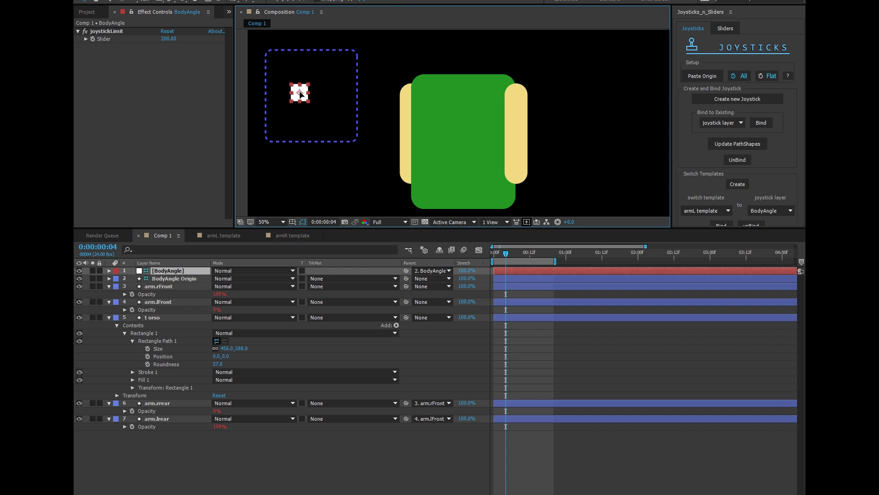
{"action": "left_click_drag", "start_coordinate": [300, 92], "coordinate": [340, 83]}
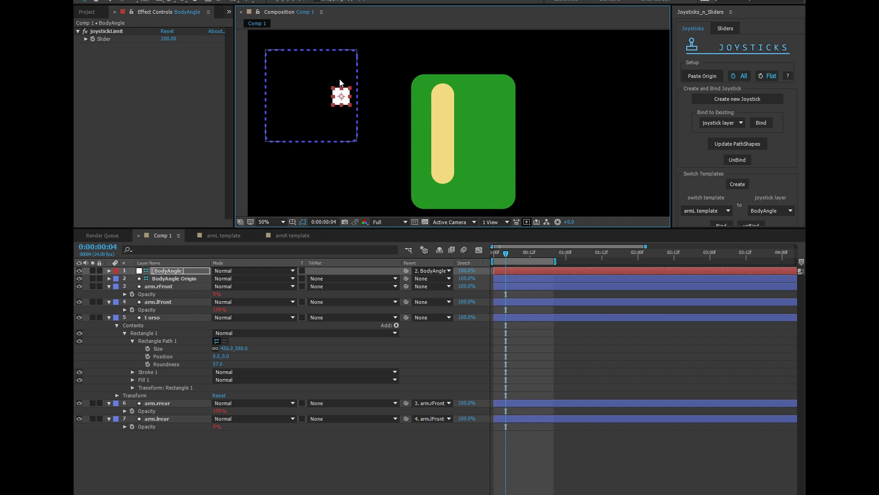